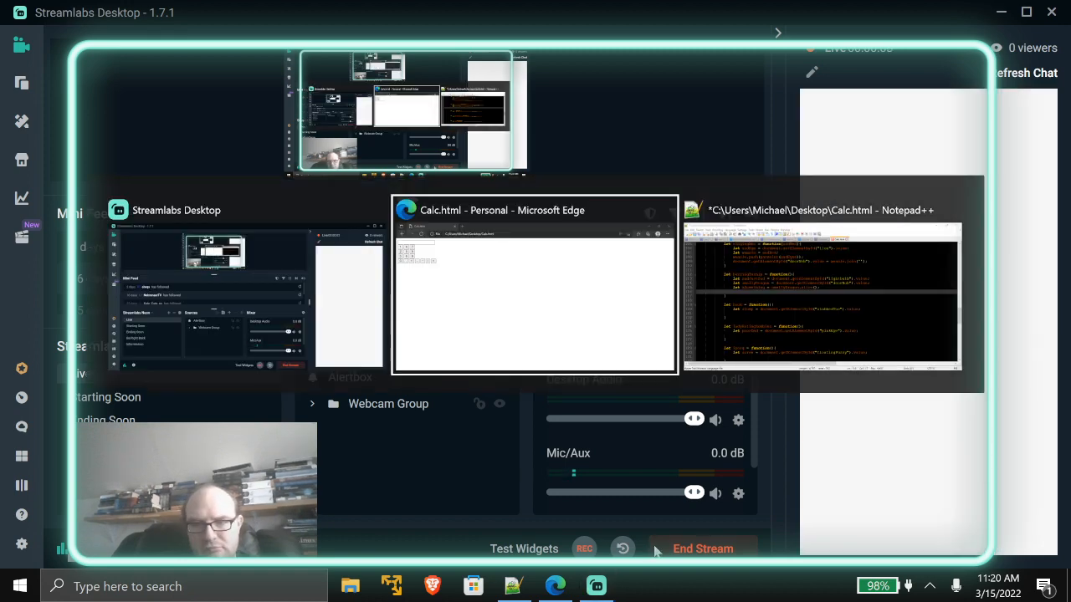
Bring the Notepad++ window with Calc.html to the front via Alt+Tab.
{"action": "key", "text": "Tab"}
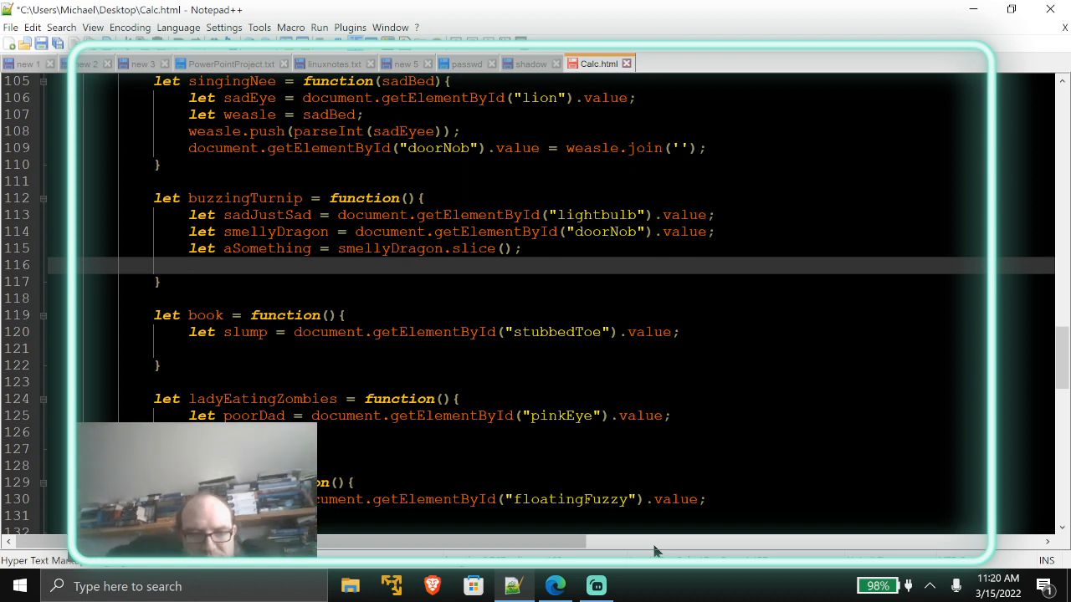
{"action": "type", "text": "as"}
Draft and discard an aSomething line on line 116, then save the script.
{"action": "key", "text": "Return"}
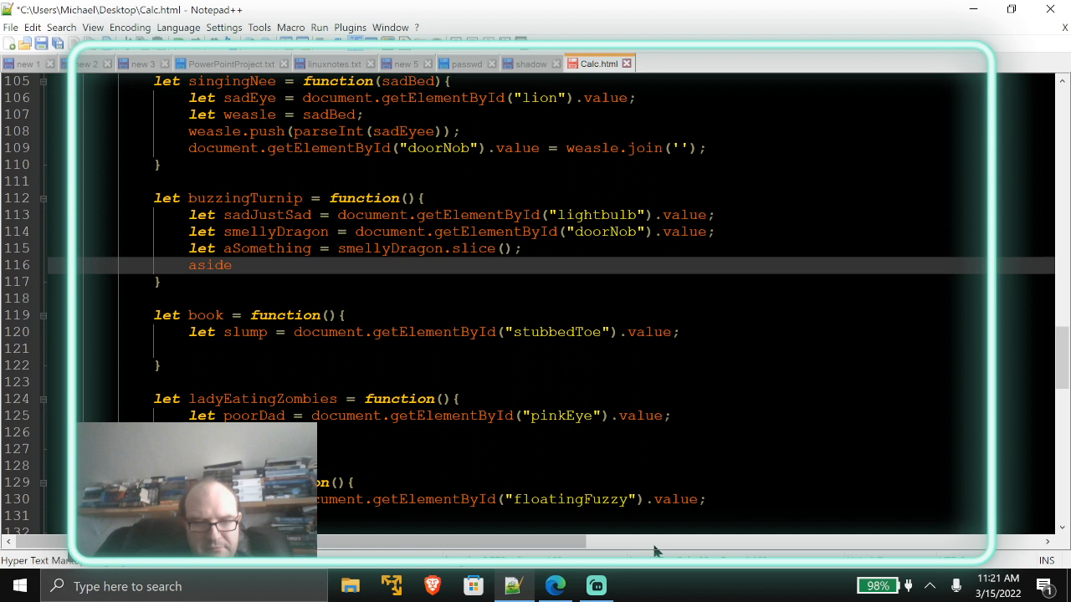
{"action": "key", "text": "BackSpace"}
{"action": "key", "text": "BackSpace"}
{"action": "key", "text": "BackSpace"}
{"action": "key", "text": "BackSpace"}
{"action": "type", "text": "Som"}
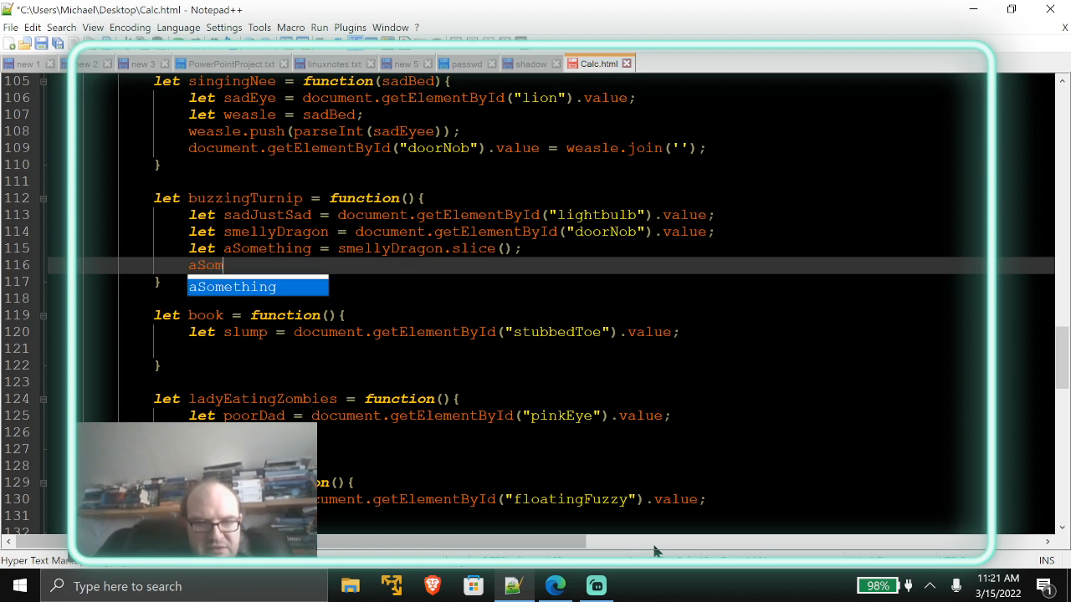
{"action": "key", "text": "Return"}
{"action": "type", "text": "+"}
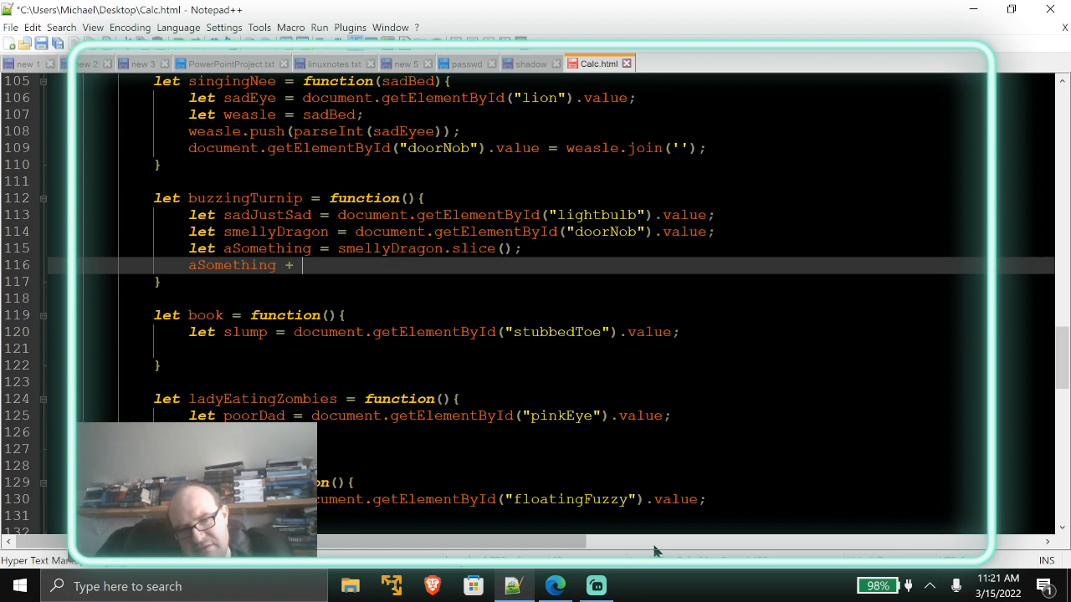
{"action": "key", "text": "BackSpace"}
{"action": "key", "text": "BackSpace"}
{"action": "key", "text": "BackSpace"}
{"action": "key", "text": "BackSpace"}
{"action": "key", "text": "BackSpace"}
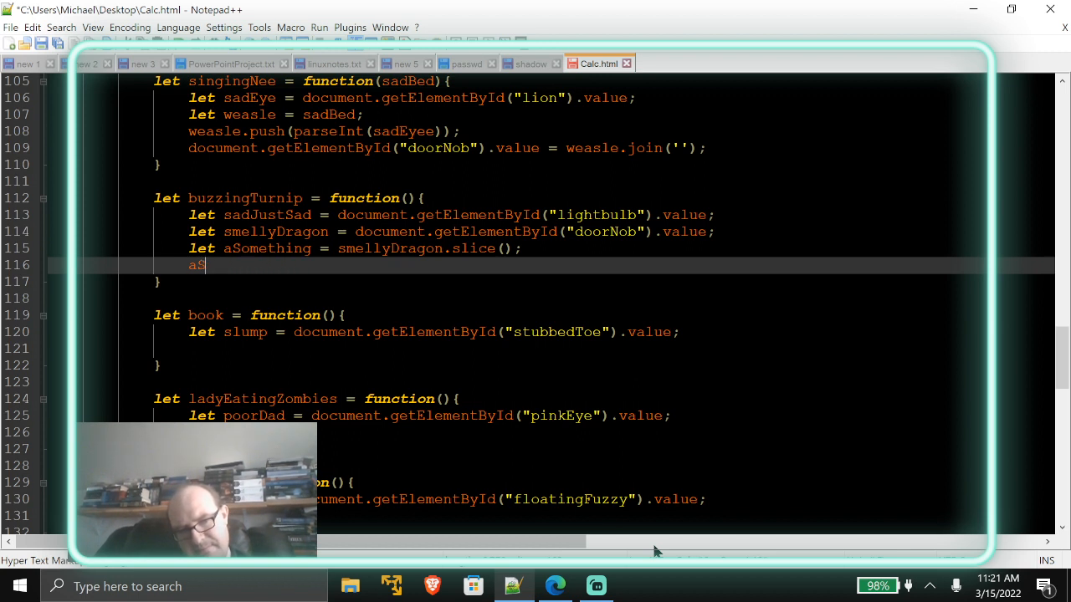
{"action": "key", "text": "BackSpace"}
{"action": "key", "text": "BackSpace"}
{"action": "key", "text": "BackSpace"}
{"action": "key", "text": "ctrl+s"}
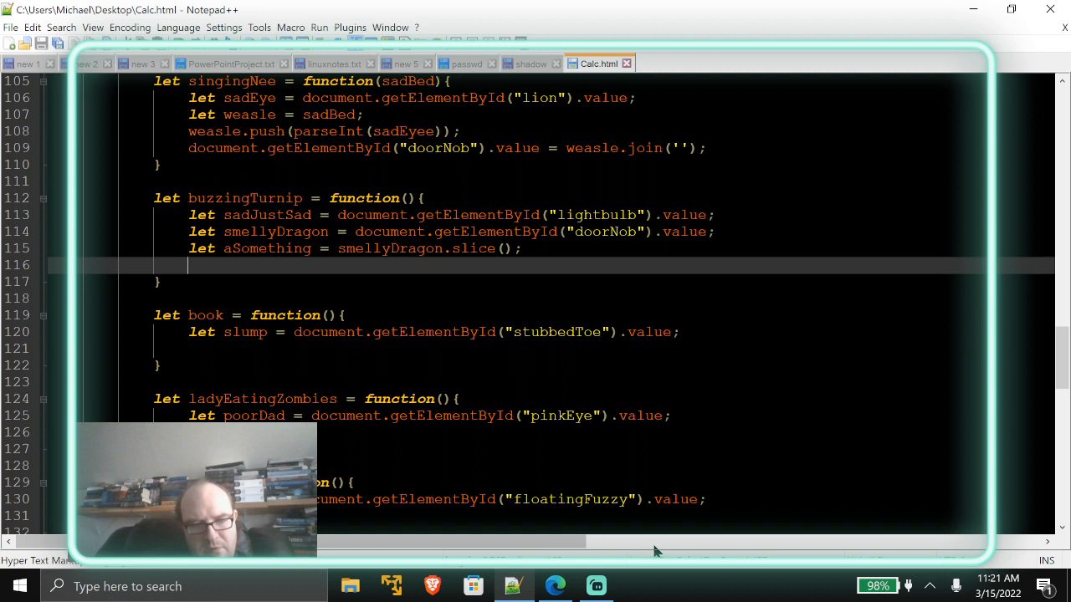
{"action": "type", "text": "let "}
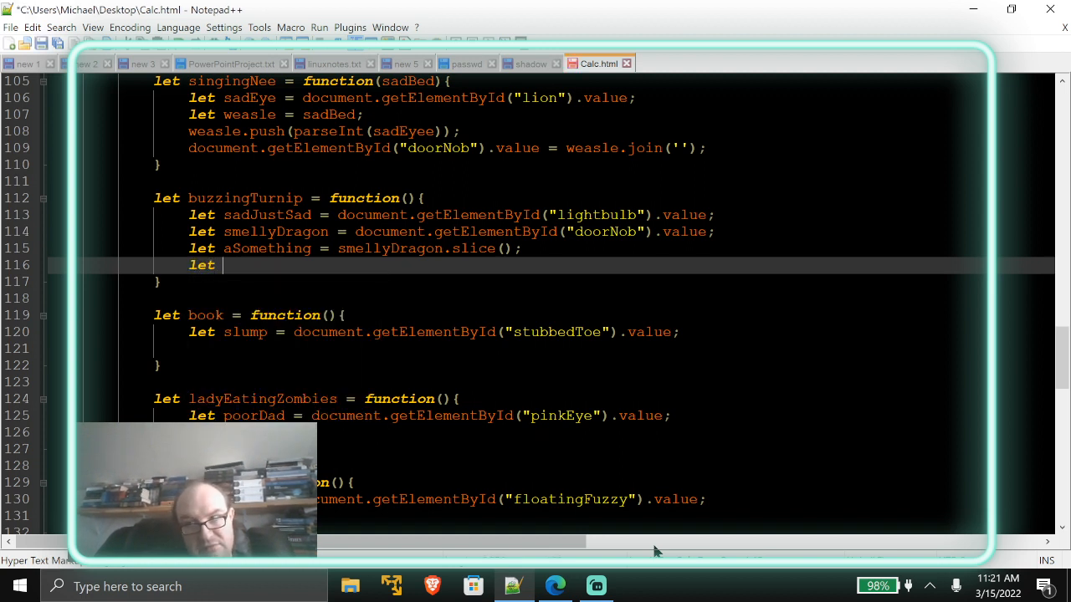
{"action": "type", "text": "to"}
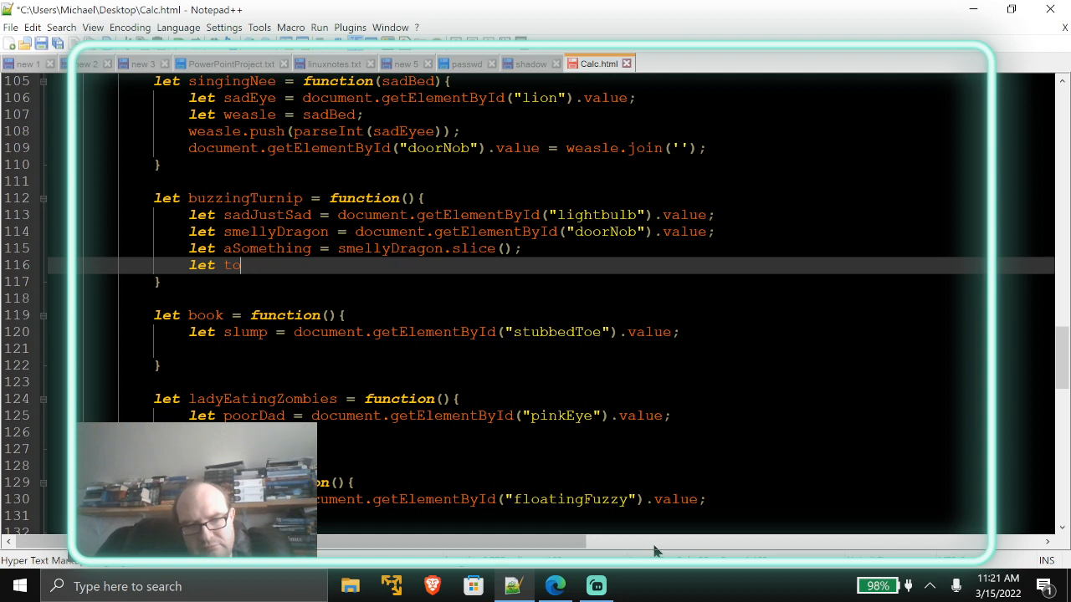
{"action": "type", "text": "tatalBana"}
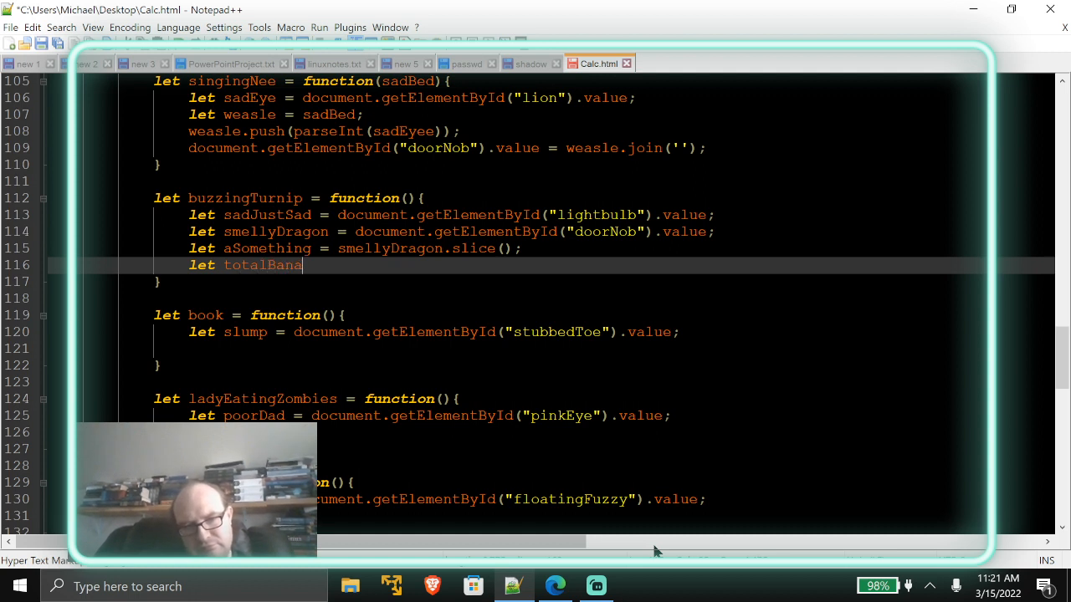
{"action": "type", "text": "nas = -"}
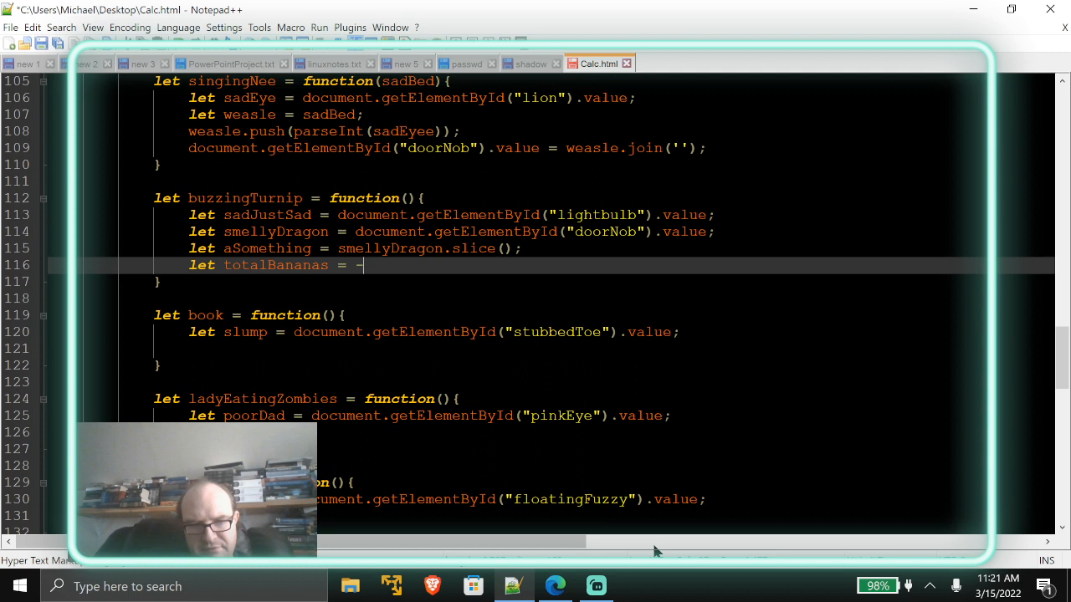
Write let totalBananas = 0; and aSommething += totalBananas; then save the script.
{"action": "key", "text": "BackSpace"}
{"action": "type", "text": "0;"}
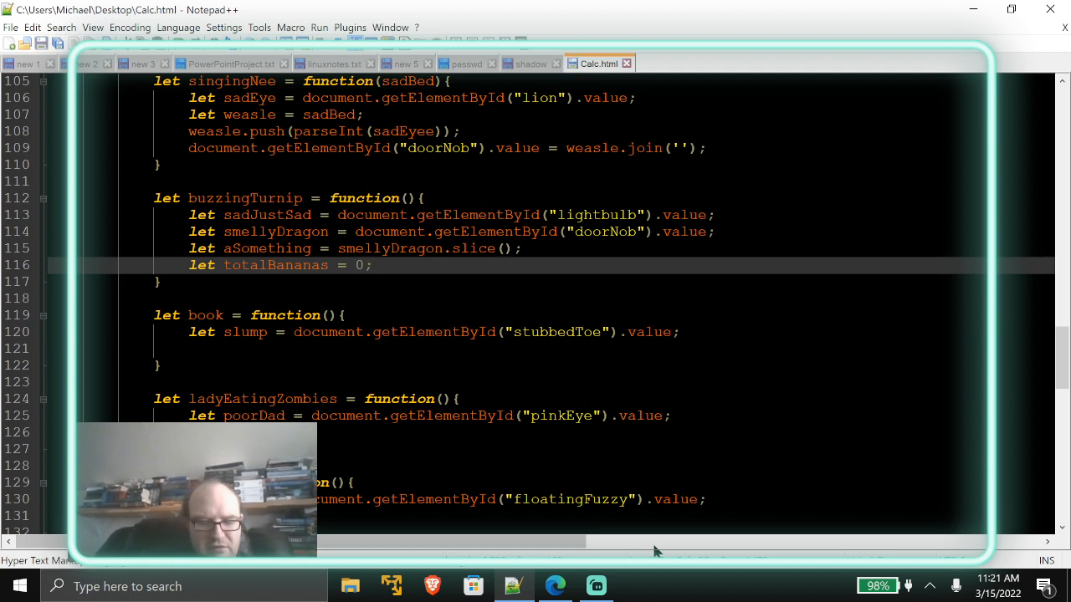
{"action": "key", "text": "Return"}
{"action": "type", "text": "a"}
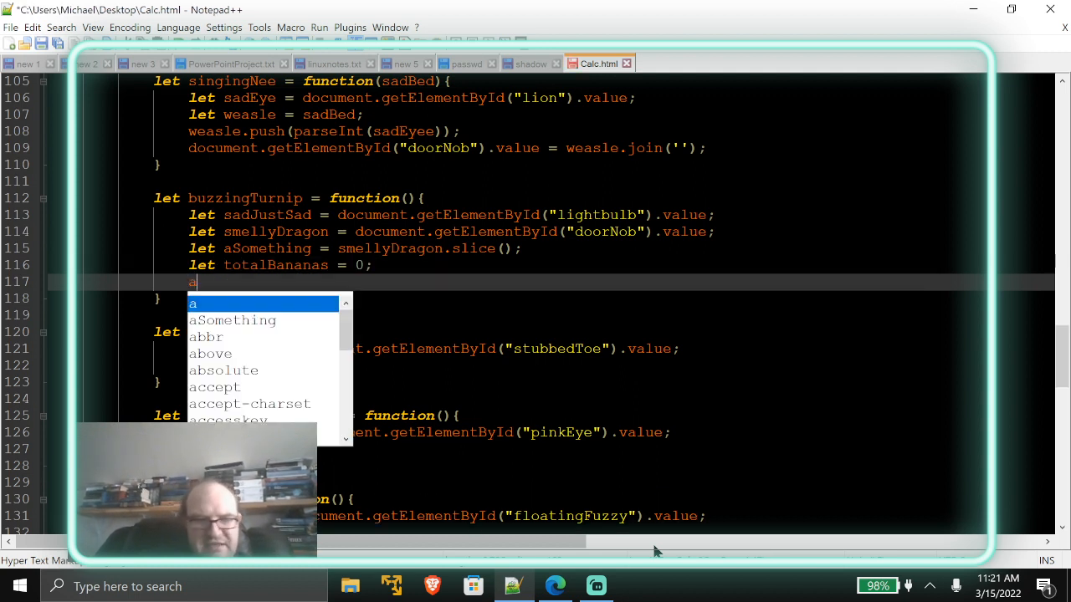
{"action": "type", "text": "Soem"}
{"action": "key", "text": "BackSpace"}
{"action": "type", "text": "mme"}
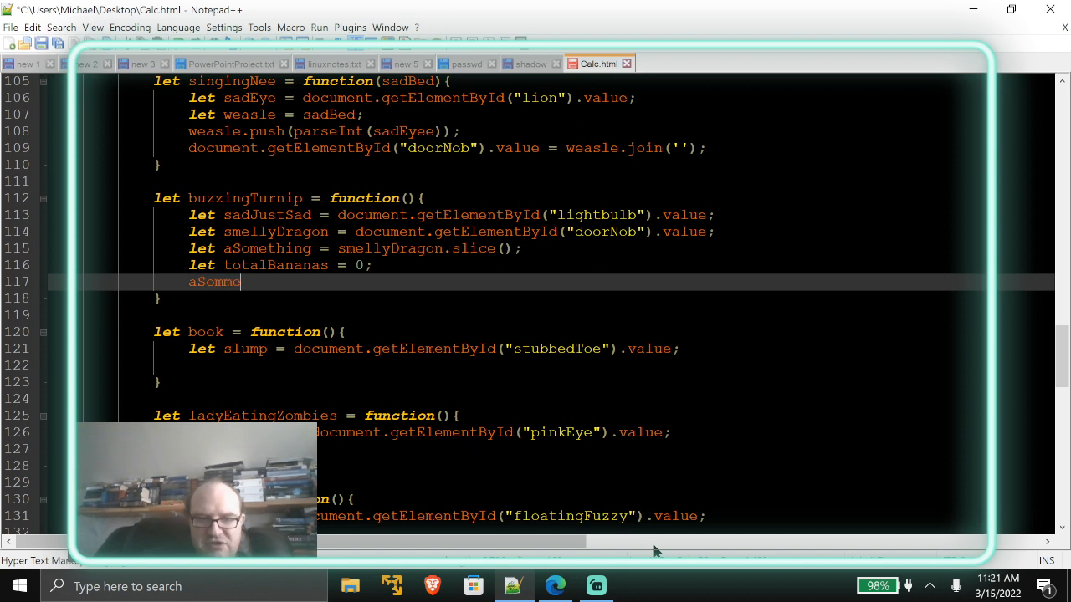
{"action": "type", "text": "thing"}
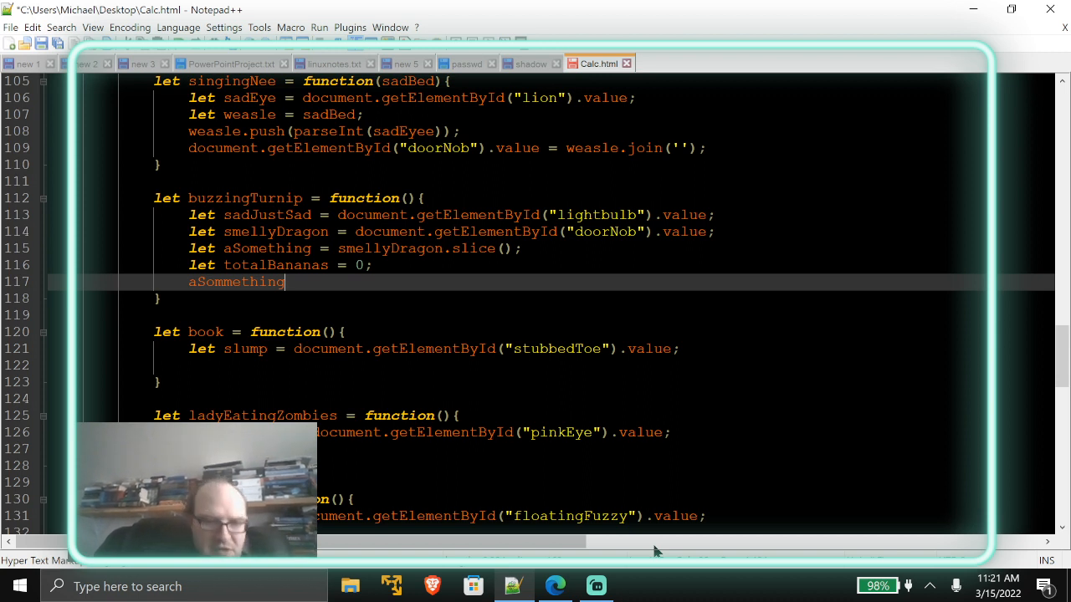
{"action": "type", "text": " +="}
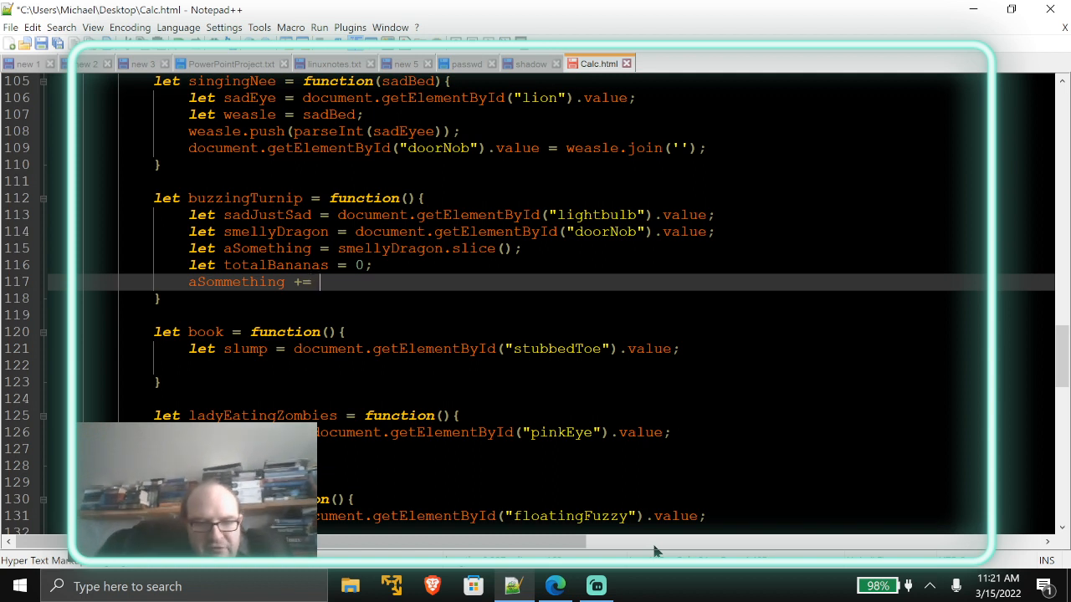
{"action": "type", "text": " tota"}
{"action": "key", "text": "Return"}
{"action": "type", "text": ";"}
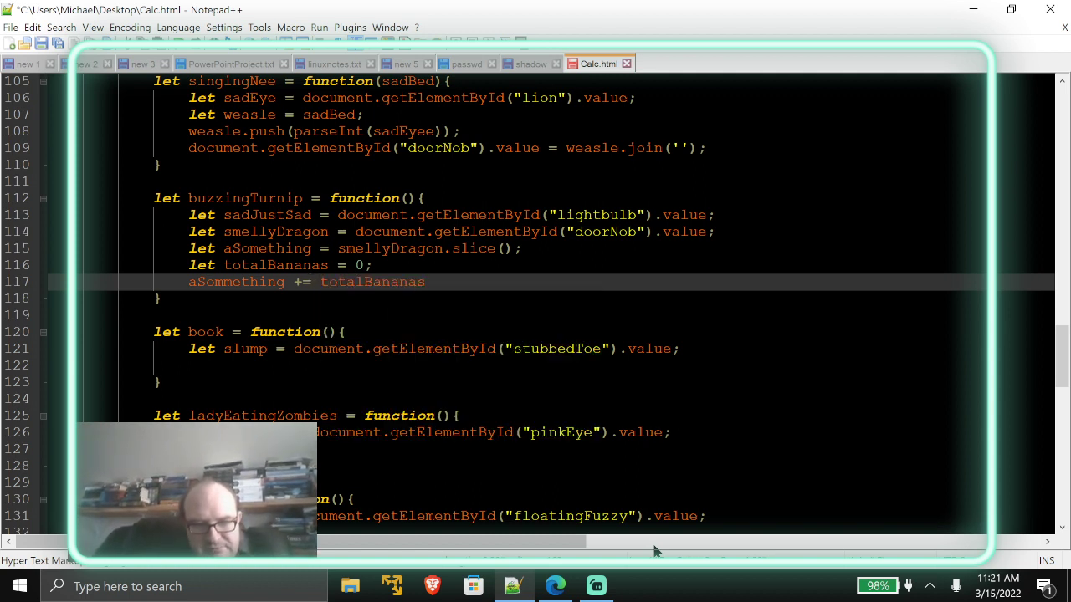
{"action": "key", "text": "ctrl+s"}
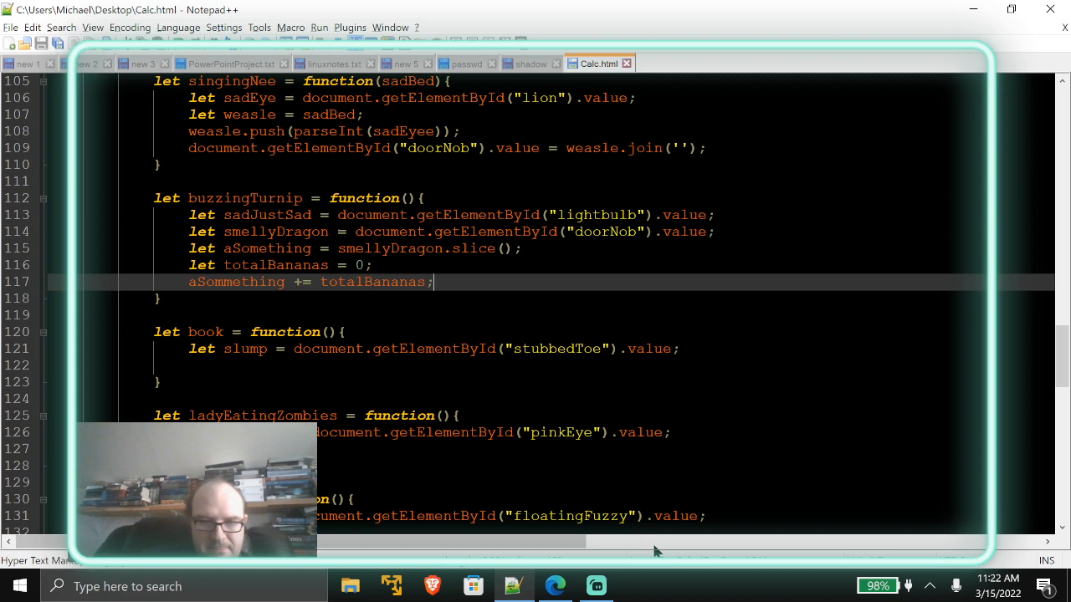
Check the calculator page in Edge and return to the Calc.html editor.
{"action": "key", "text": "alt+Tab"}
{"action": "key", "text": "alt+Tab"}
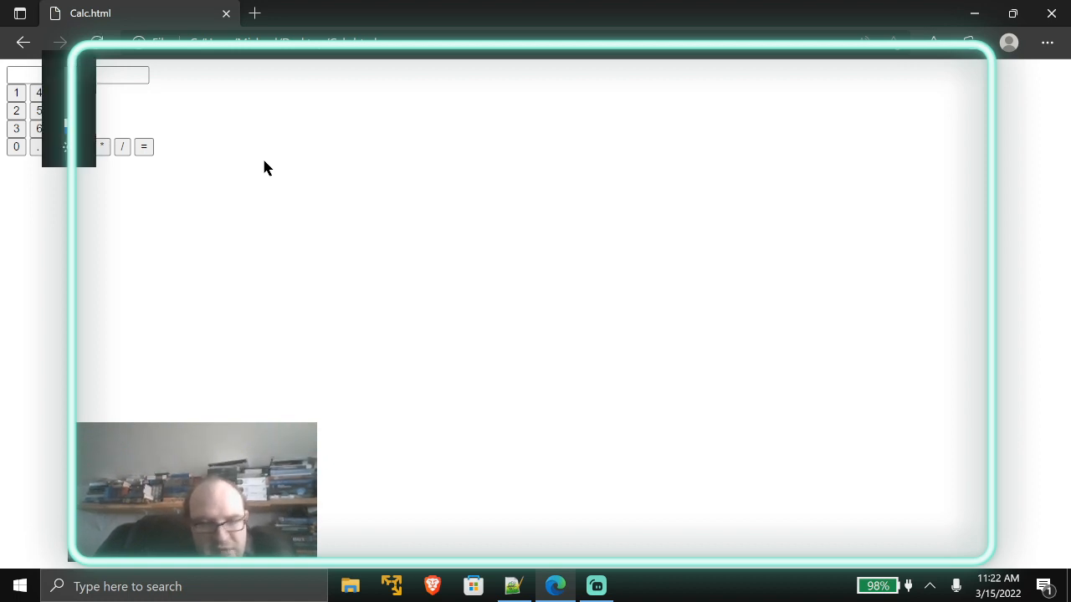
{"action": "key", "text": "alt+Tab"}
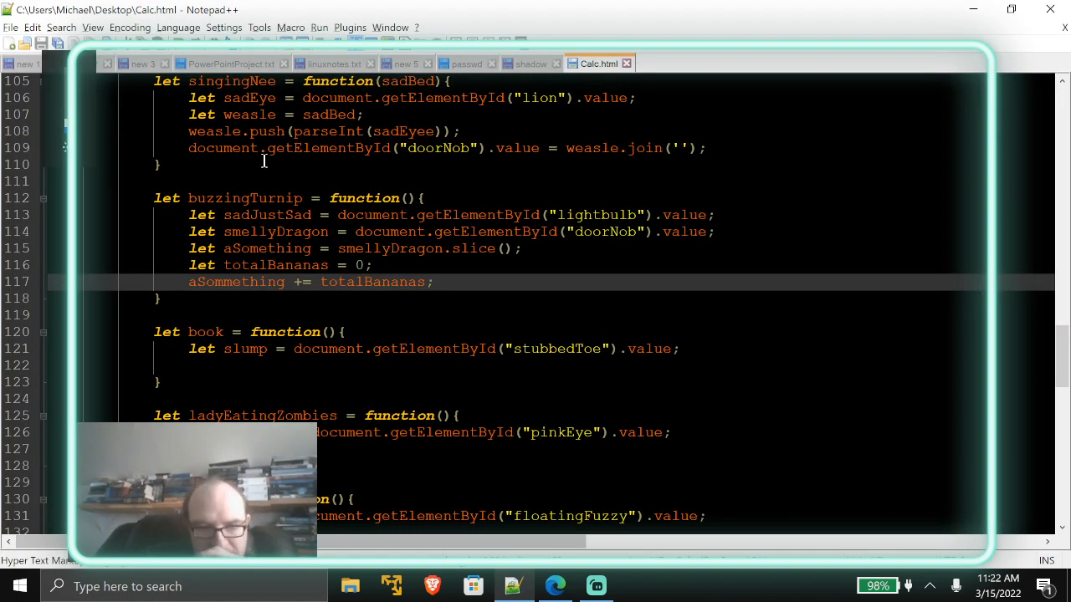
Add console.log(aSomething); on line 118, save, and switch to the calculator in Edge.
{"action": "key", "text": "Return"}
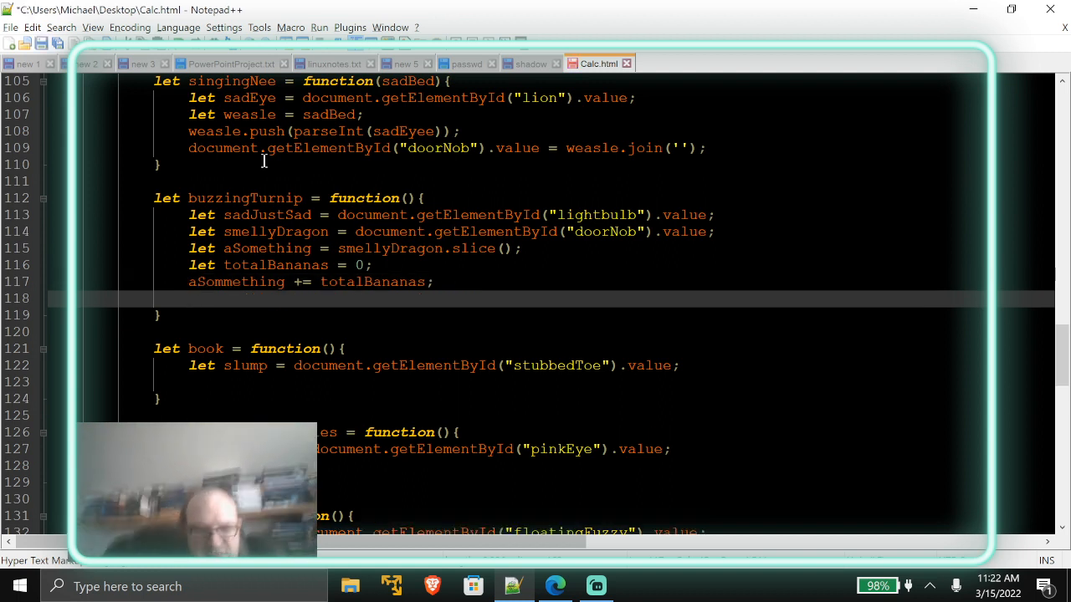
{"action": "type", "text": "console"}
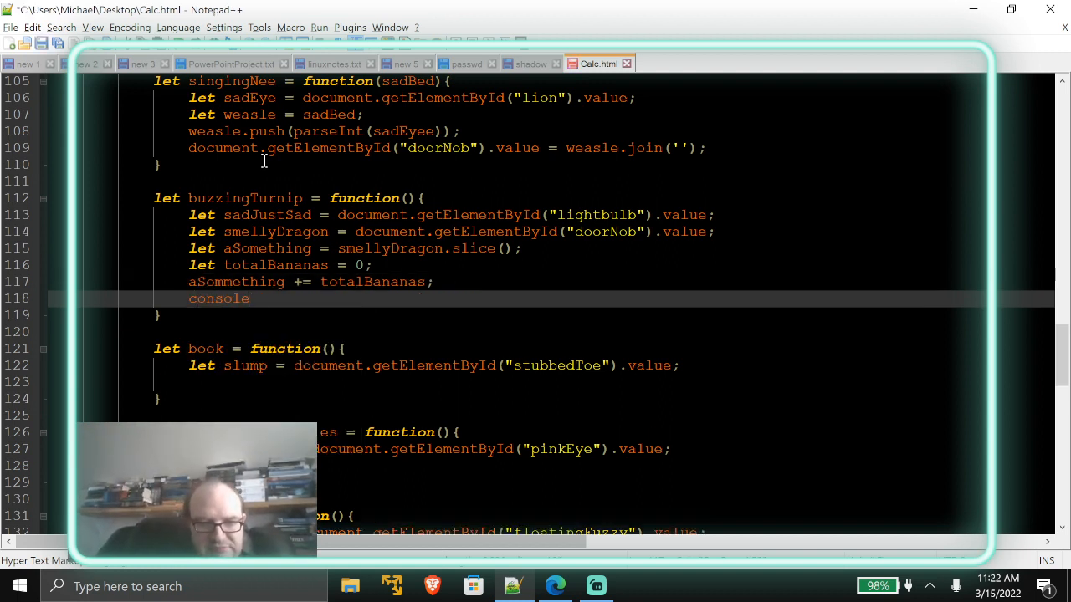
{"action": "type", "text": ".log(a"}
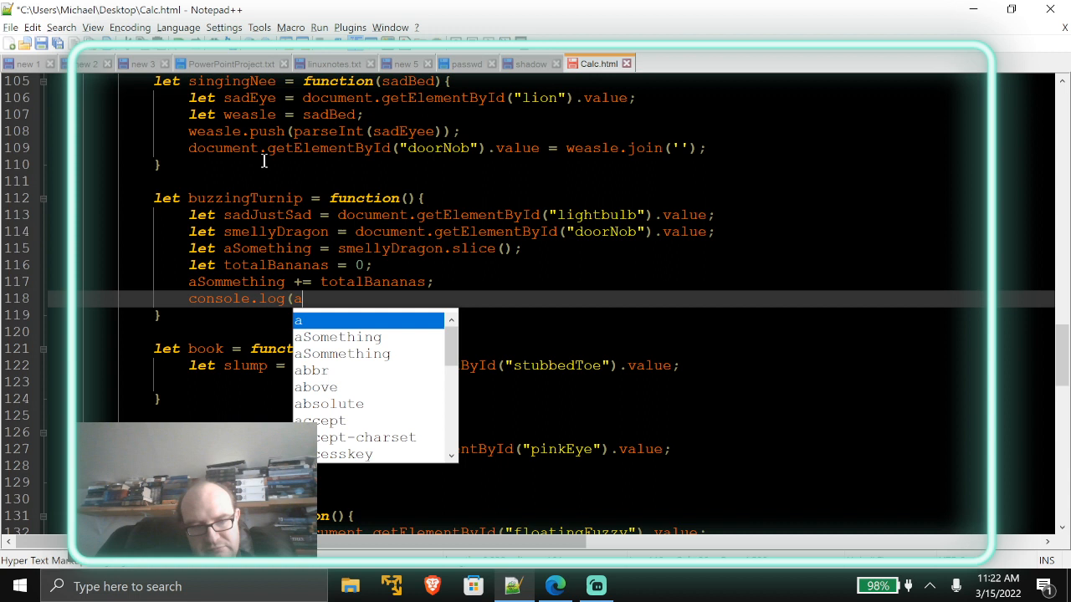
{"action": "type", "text": "St"}
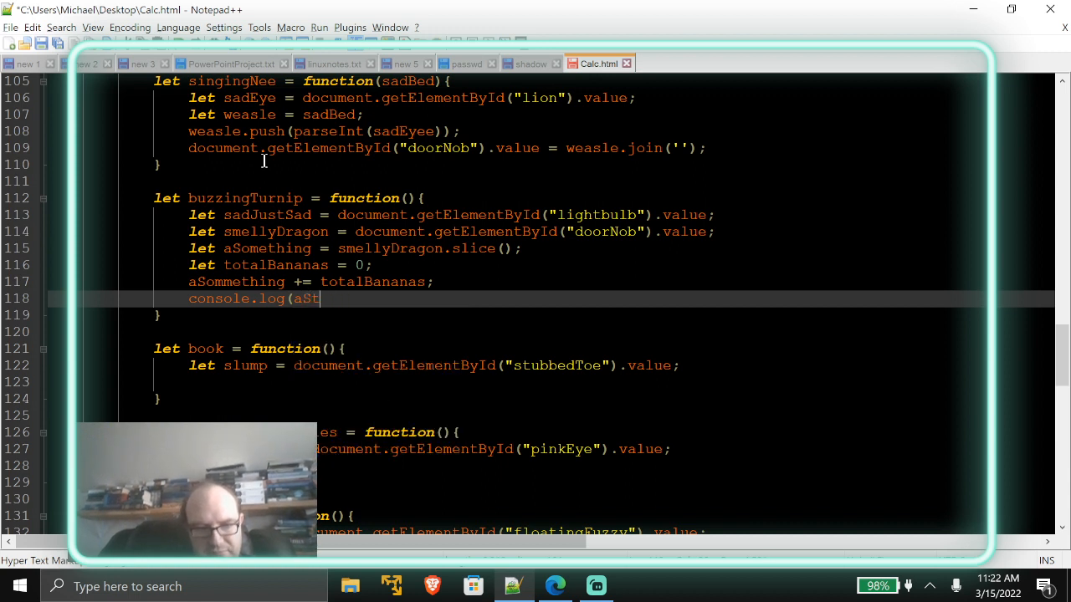
{"action": "key", "text": "BackSpace"}
{"action": "type", "text": "omething);"}
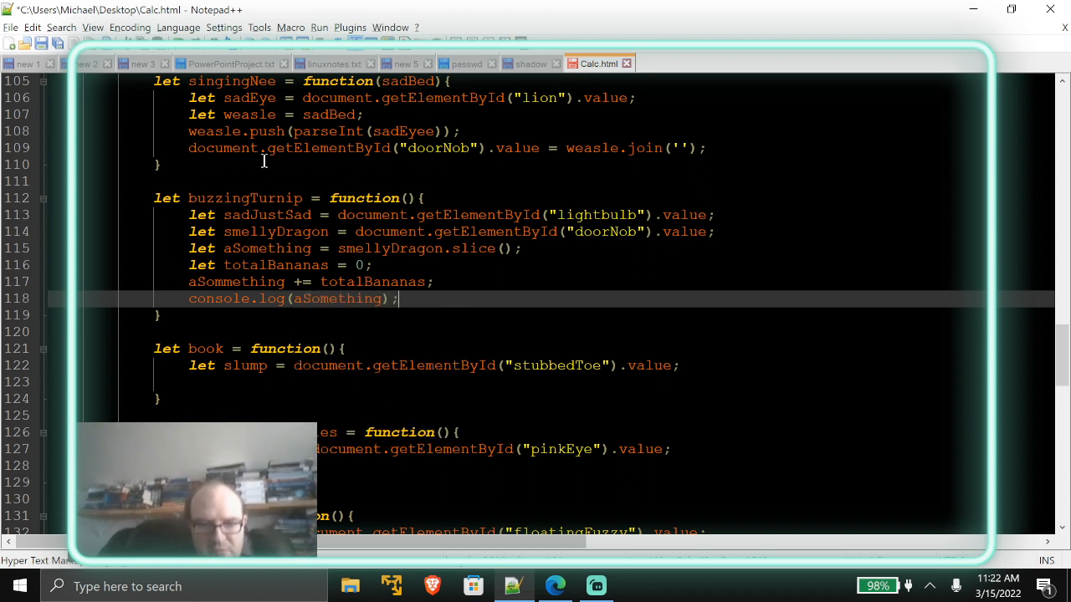
{"action": "key", "text": "ctrl+s"}
{"action": "key", "text": "alt+Tab"}
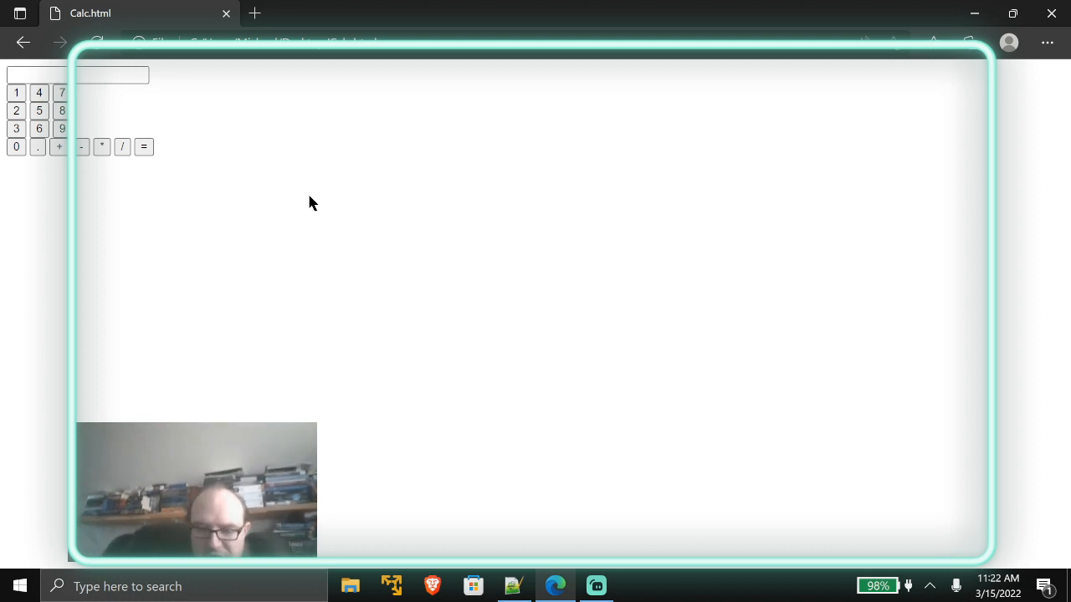
With DevTools open, enter 680 and run plus, raising the aSommething not defined error.
{"action": "key", "text": "F12"}
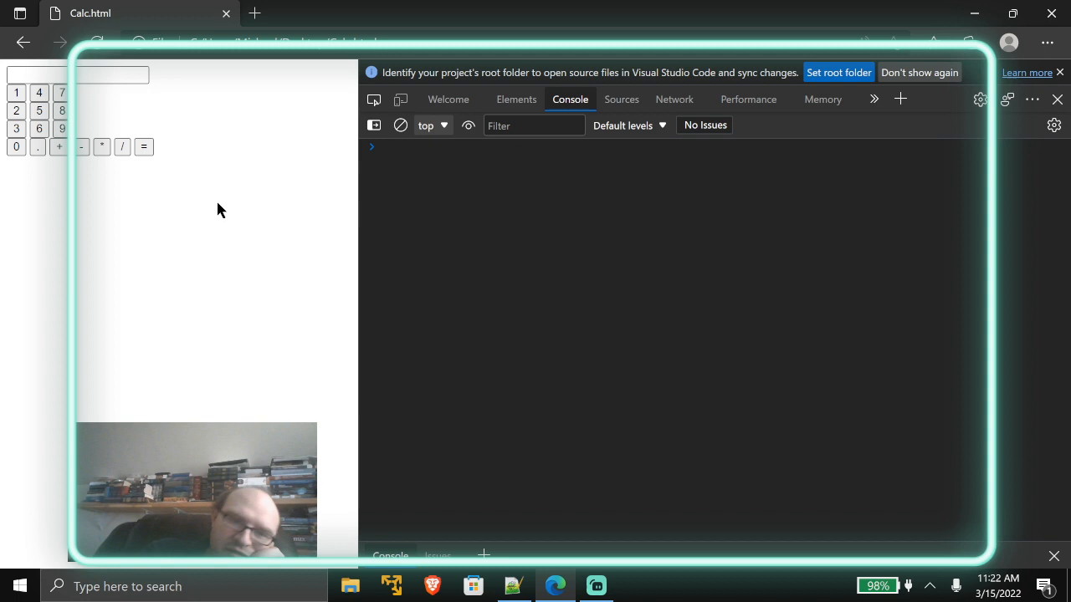
{"action": "left_click", "coordinate": [40, 129]}
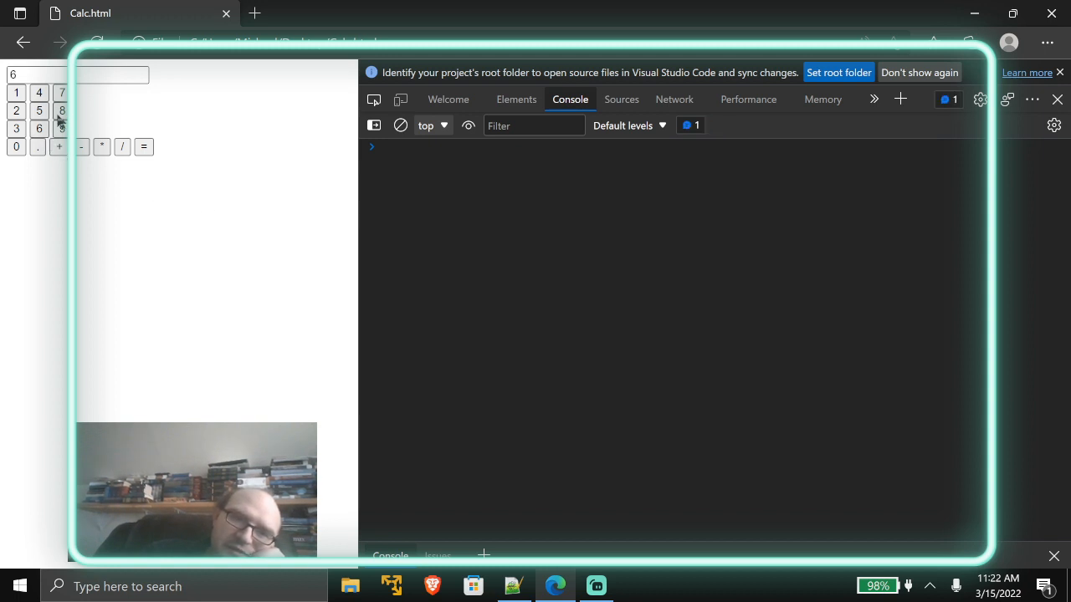
{"action": "left_click", "coordinate": [17, 147]}
{"action": "left_click", "coordinate": [60, 149]}
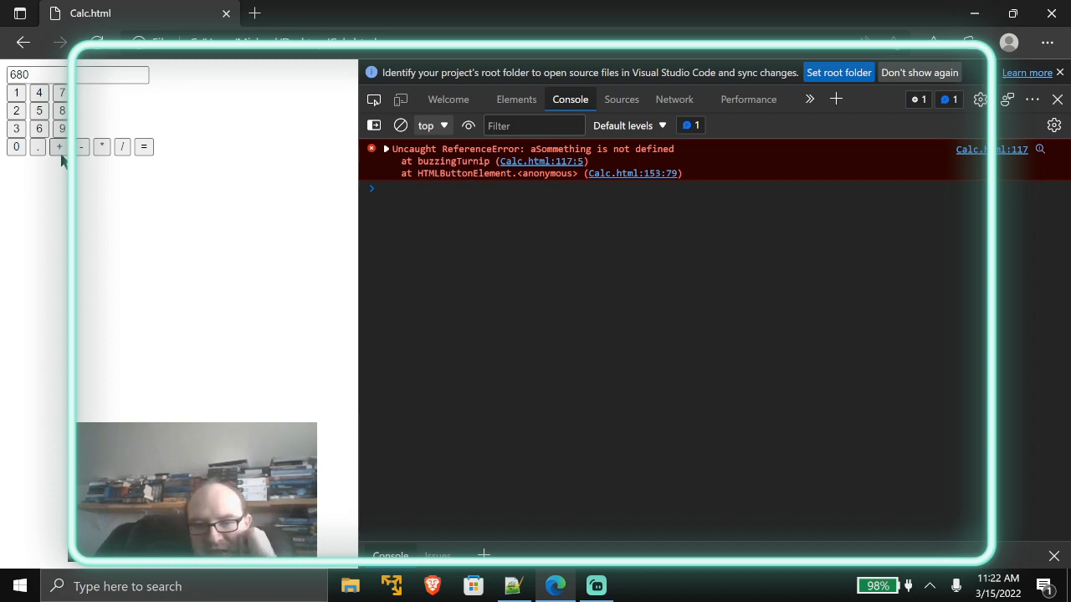
Switch between the calculator and the editor, ending on the Calc.html source.
{"action": "key", "text": "alt+Tab"}
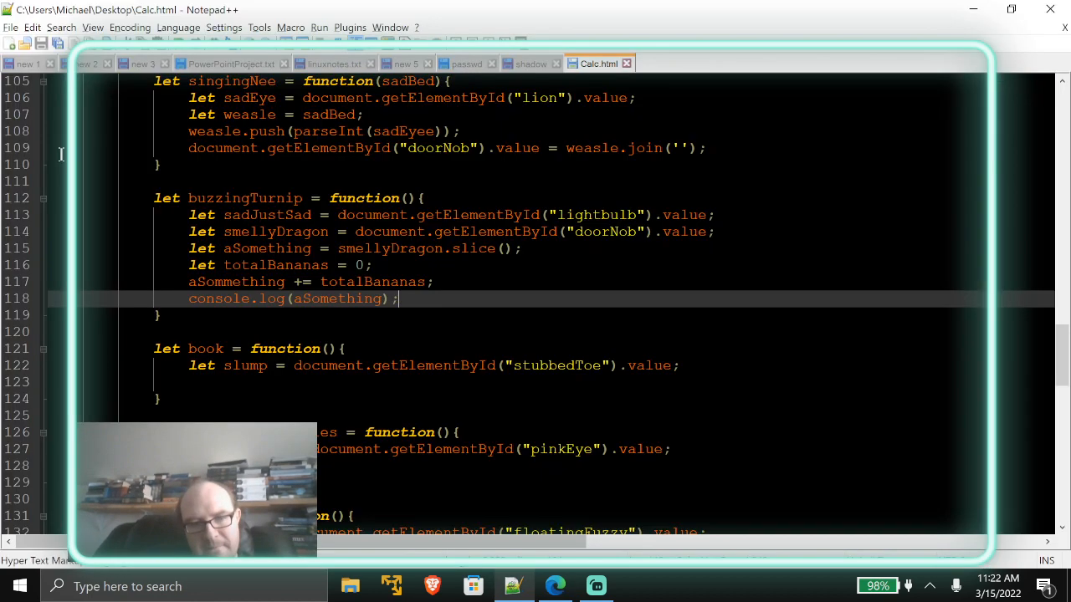
{"action": "key", "text": "alt+Tab"}
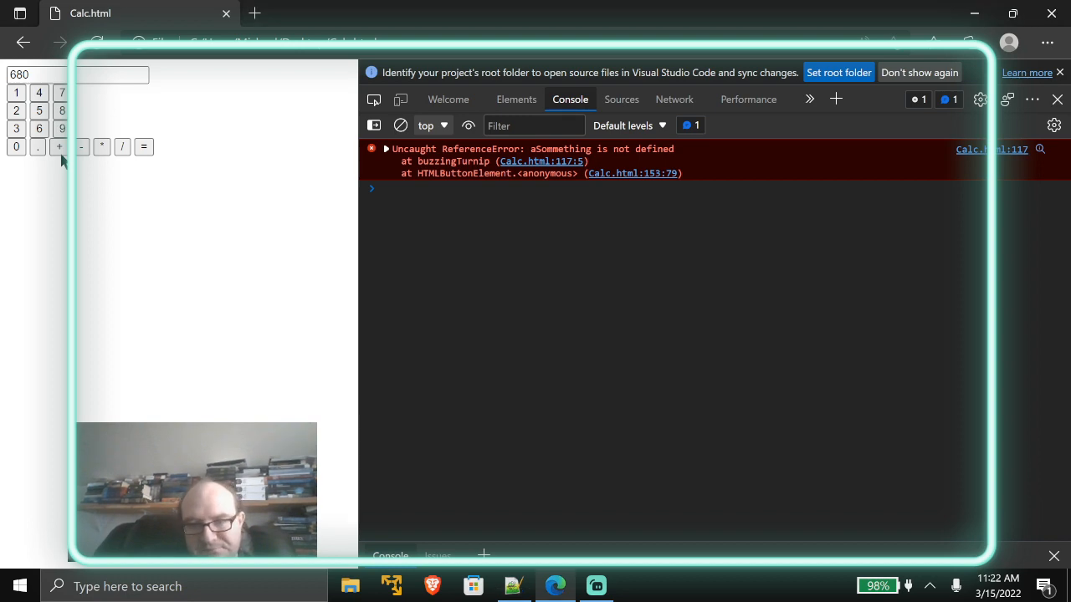
{"action": "key", "text": "alt+Tab"}
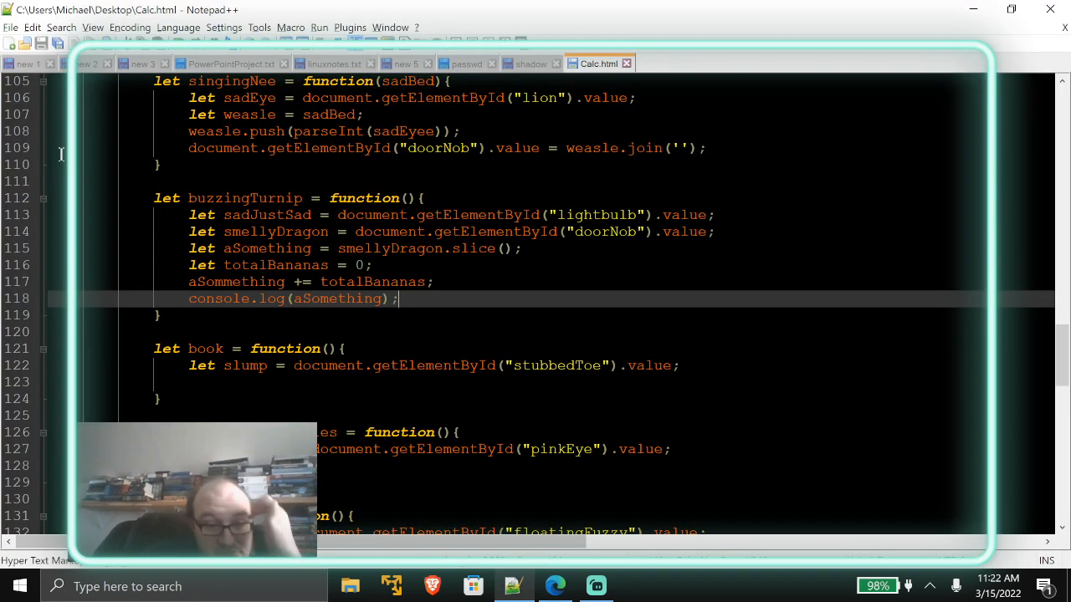
Fix aSommething to aSomething on line 117, save, and go back to the calculator.
{"action": "key", "text": "Up"}
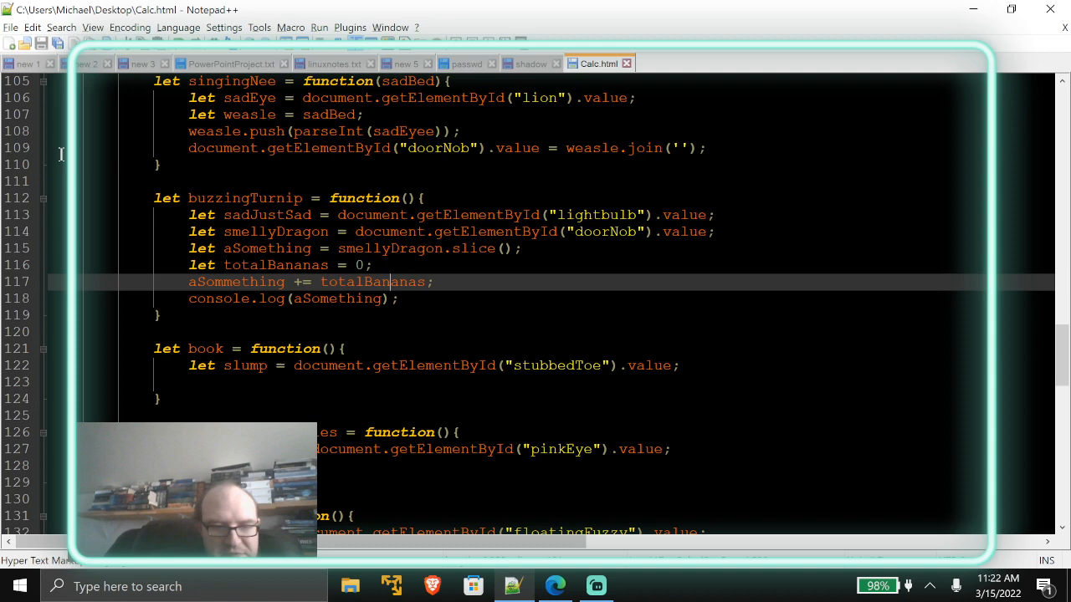
{"action": "key", "text": "Delete"}
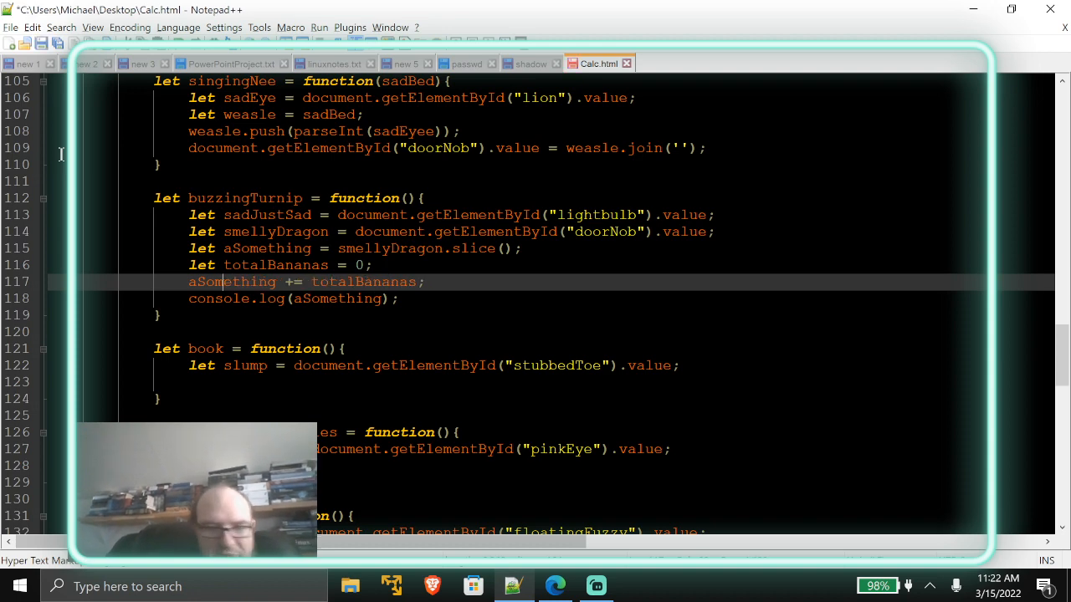
{"action": "key", "text": "ctrl+s"}
{"action": "key", "text": "alt+Tab"}
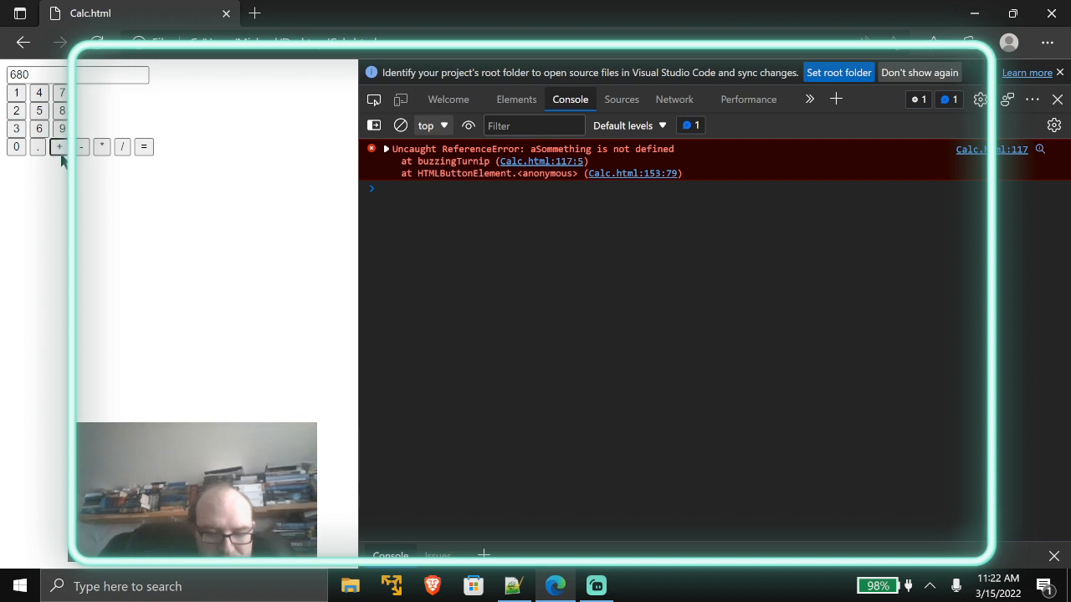
Reload, enter 990 and run plus so the console logs 9900, then return to the source.
{"action": "key", "text": "F5"}
{"action": "left_click", "coordinate": [62, 128]}
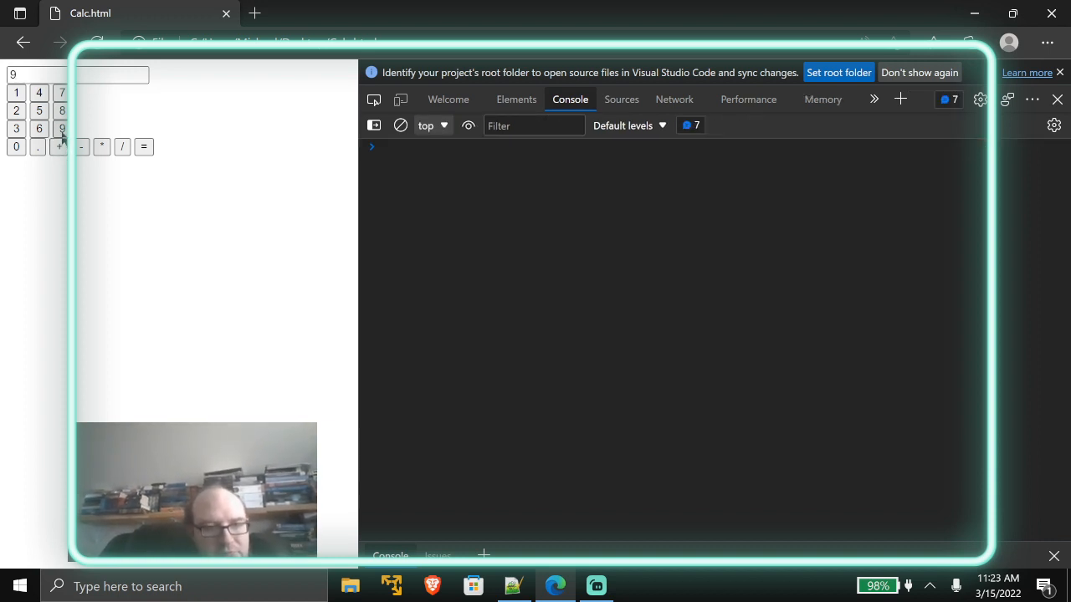
{"action": "left_click", "coordinate": [62, 128]}
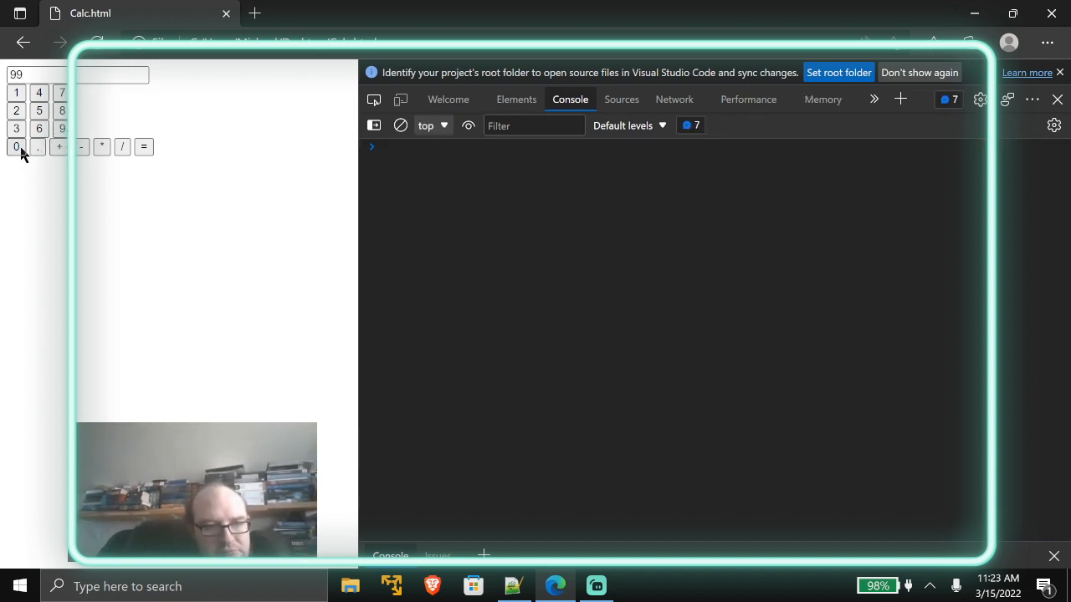
{"action": "left_click", "coordinate": [58, 148]}
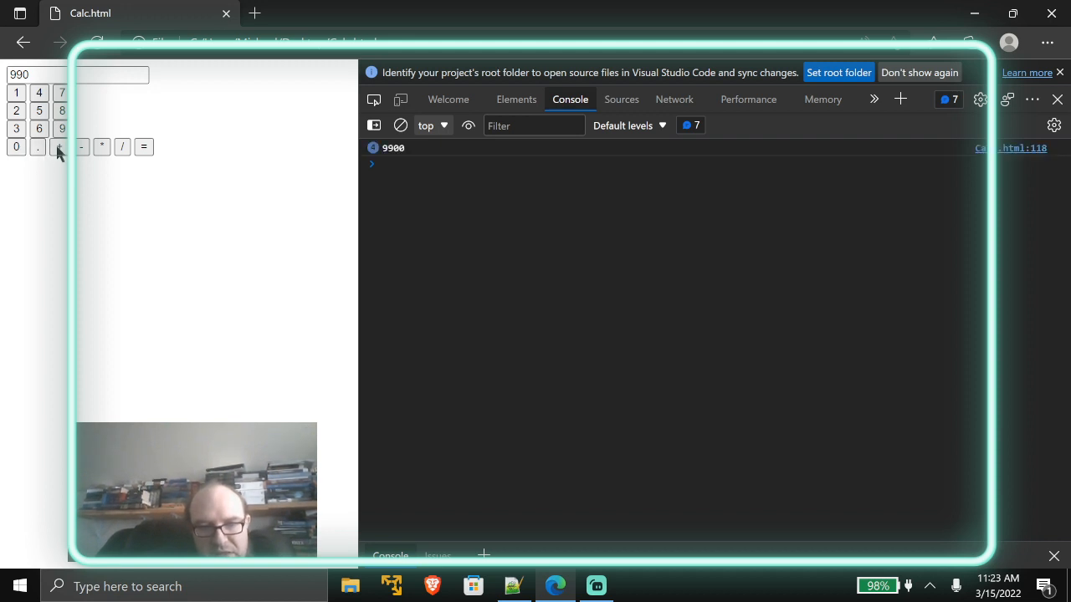
{"action": "left_click", "coordinate": [58, 149]}
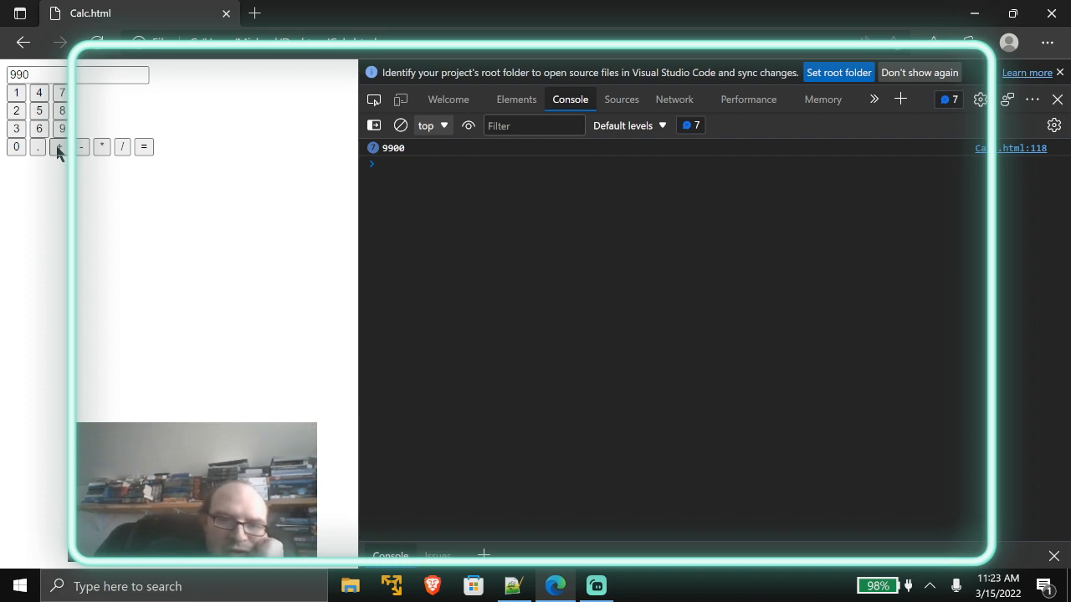
{"action": "key", "text": "alt+Tab"}
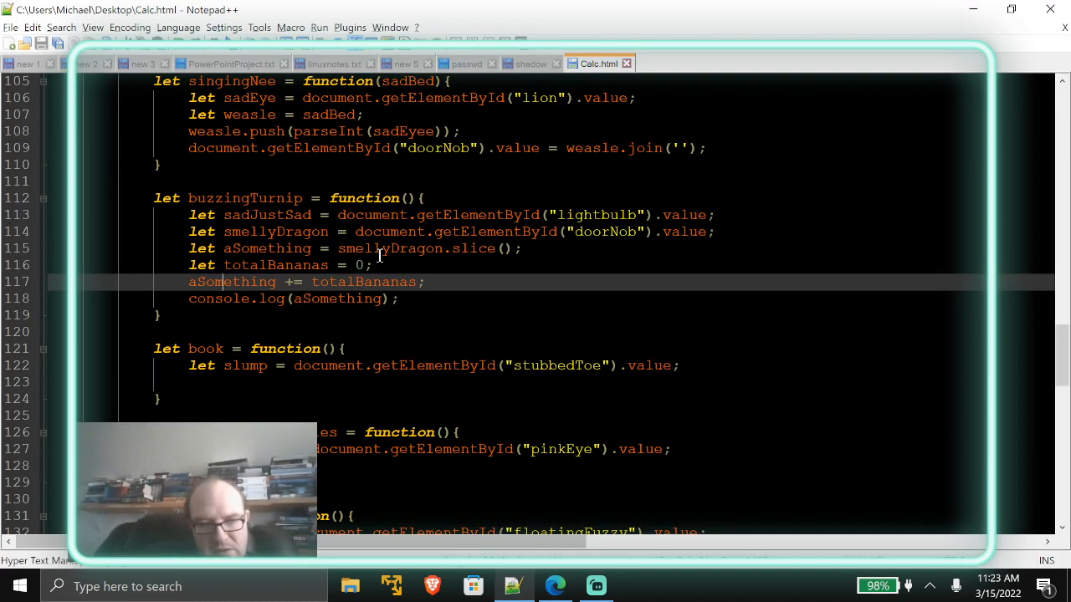
Delete the += totalBananas addition and the totalBananas declaration from buzzingTurnip.
{"action": "left_click", "coordinate": [418, 283]}
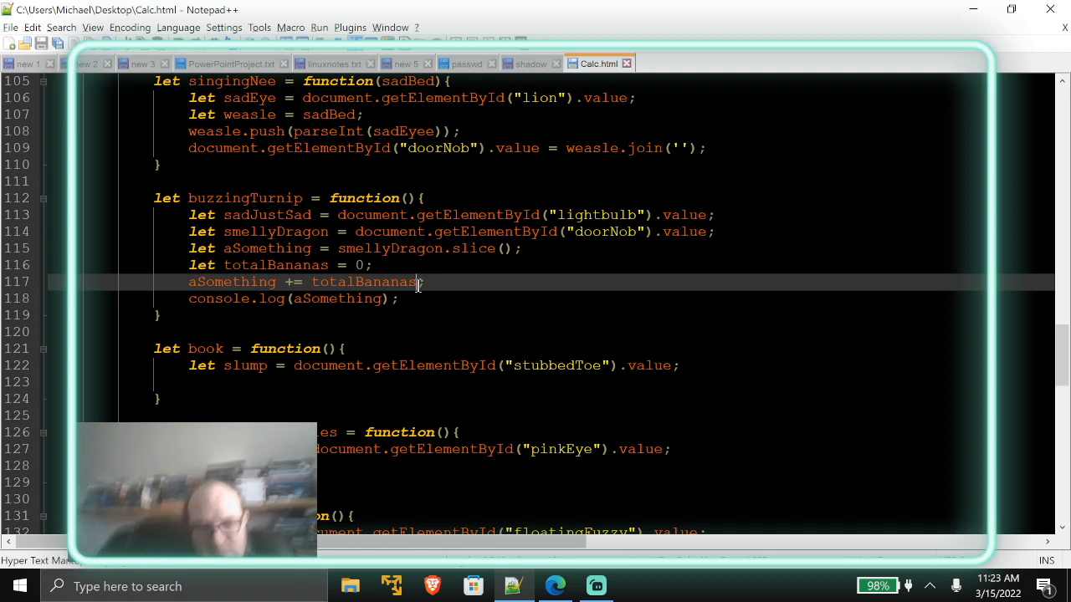
{"action": "key", "text": "BackSpace"}
{"action": "key", "text": "BackSpace"}
{"action": "key", "text": "BackSpace"}
{"action": "key", "text": "BackSpace"}
{"action": "key", "text": "BackSpace"}
{"action": "key", "text": "BackSpace"}
{"action": "key", "text": "BackSpace"}
{"action": "key", "text": "BackSpace"}
{"action": "key", "text": "BackSpace"}
{"action": "key", "text": "BackSpace"}
{"action": "key", "text": "BackSpace"}
{"action": "key", "text": "BackSpace"}
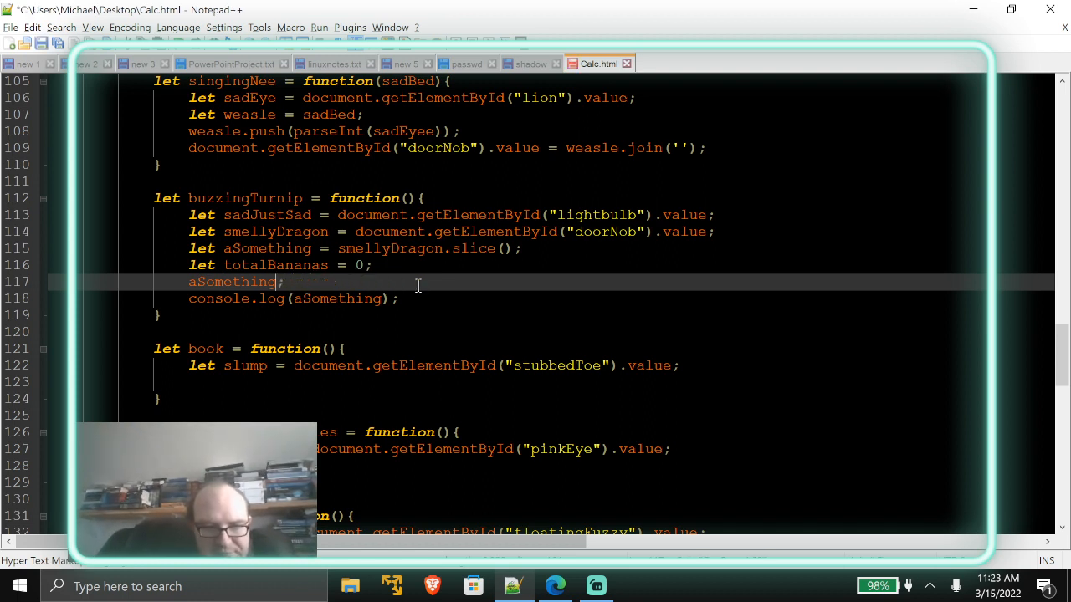
{"action": "key", "text": "BackSpace"}
{"action": "key", "text": "BackSpace"}
{"action": "key", "text": "BackSpace"}
{"action": "key", "text": "BackSpace"}
{"action": "key", "text": "BackSpace"}
{"action": "key", "text": "BackSpace"}
{"action": "key", "text": "BackSpace"}
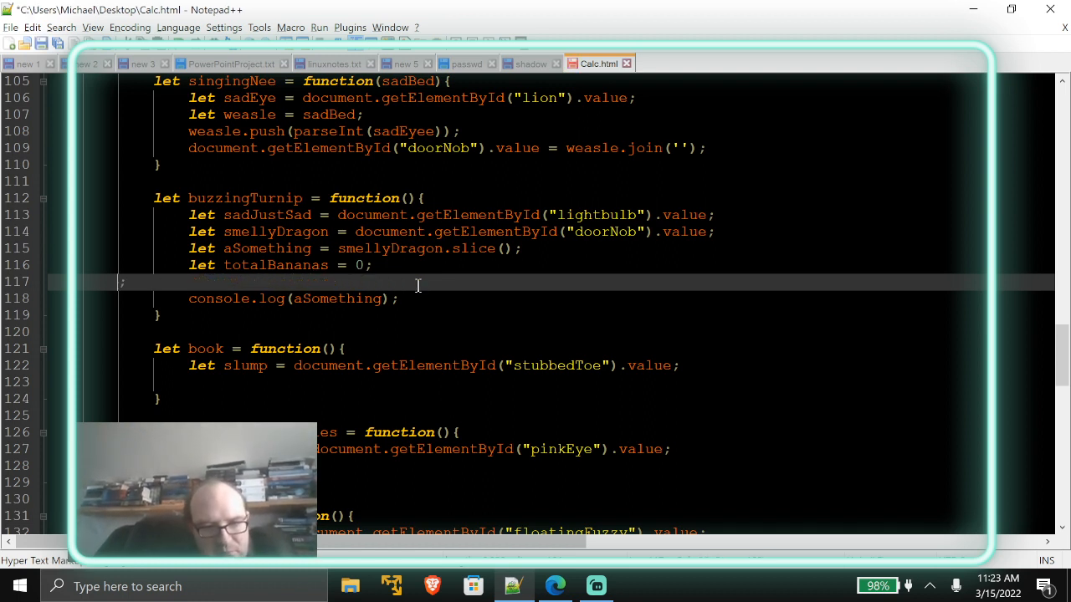
{"action": "key", "text": "BackSpace"}
{"action": "key", "text": "BackSpace"}
{"action": "key", "text": "BackSpace"}
{"action": "key", "text": "BackSpace"}
{"action": "key", "text": "BackSpace"}
{"action": "key", "text": "BackSpace"}
{"action": "key", "text": "BackSpace"}
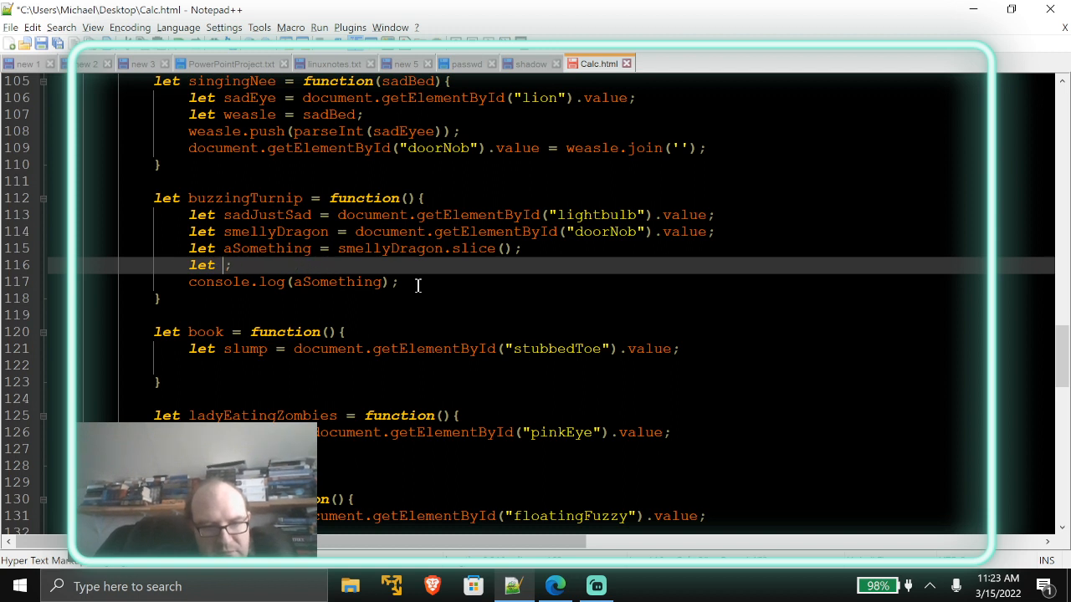
{"action": "key", "text": "BackSpace"}
{"action": "key", "text": "BackSpace"}
{"action": "key", "text": "BackSpace"}
{"action": "type", "text": "ame"}
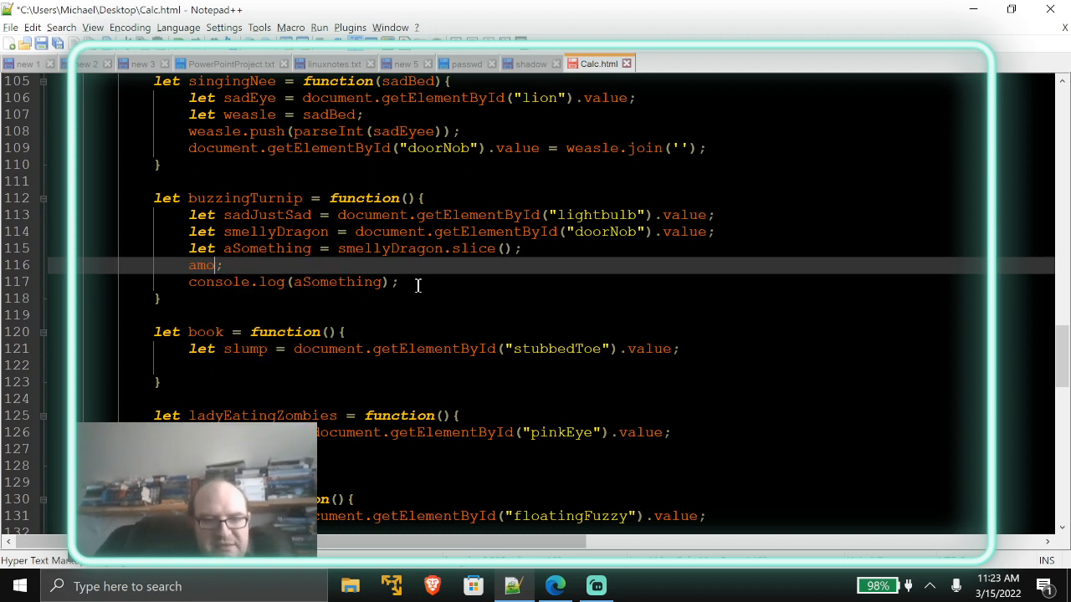
Write aSomething++; on line 116 and save the script.
{"action": "key", "text": "BackSpace"}
{"action": "type", "text": "o"}
{"action": "key", "text": "BackSpace"}
{"action": "type", "text": "S"}
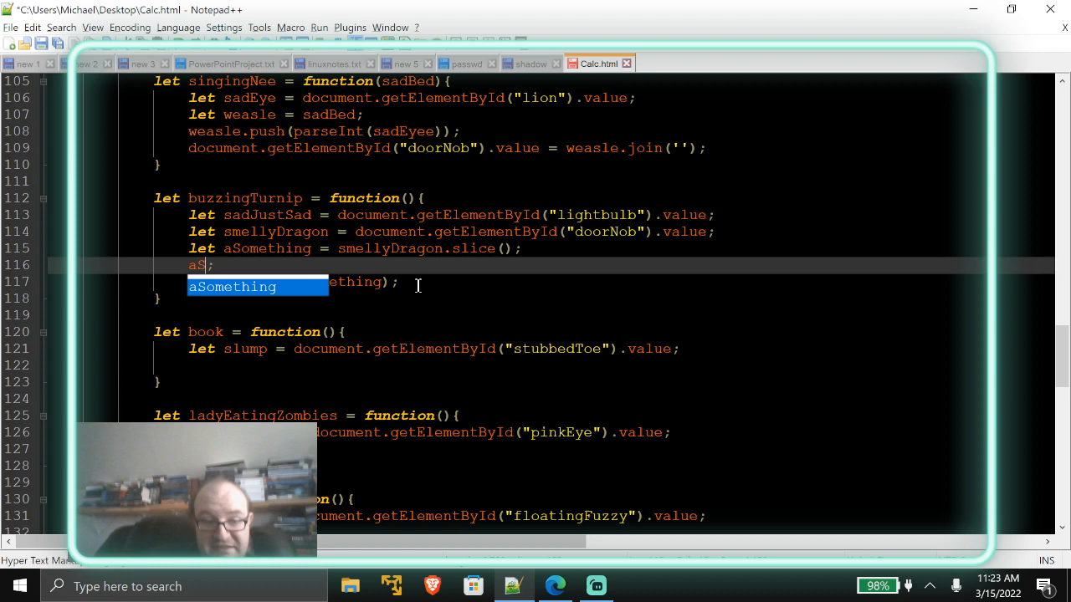
{"action": "key", "text": "Return"}
{"action": "key", "text": "BackSpace"}
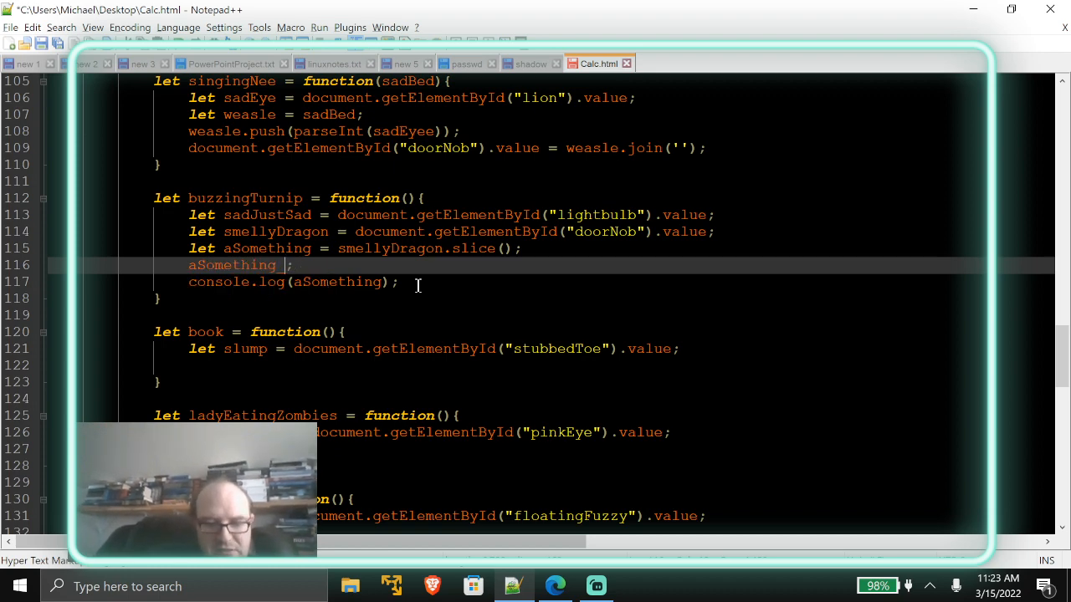
{"action": "key", "text": "ctrl+s"}
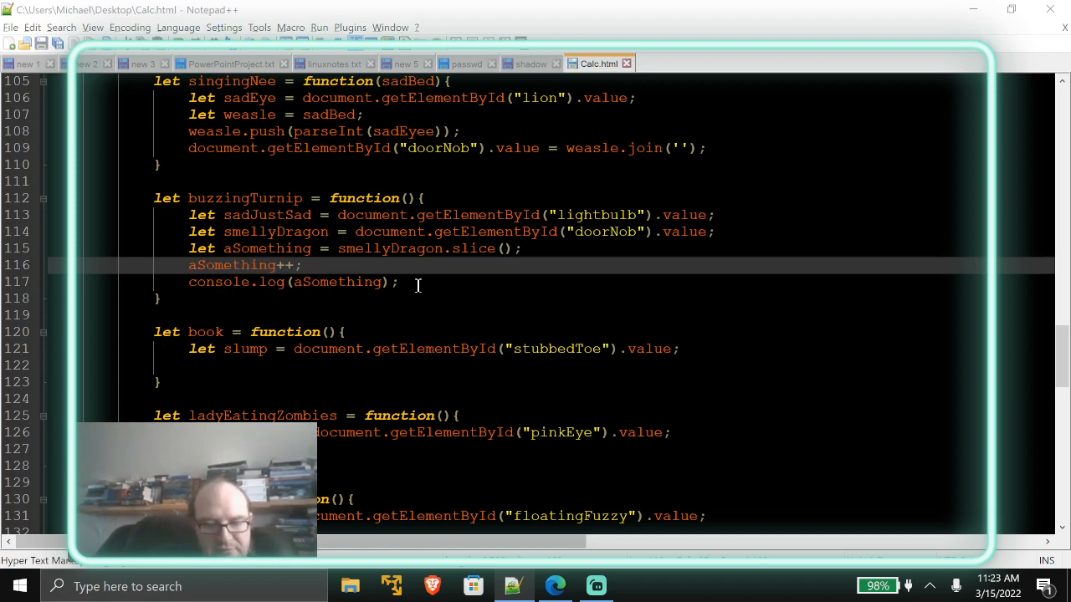
{"action": "key", "text": "super+Tab"}
{"action": "key", "text": "Escape"}
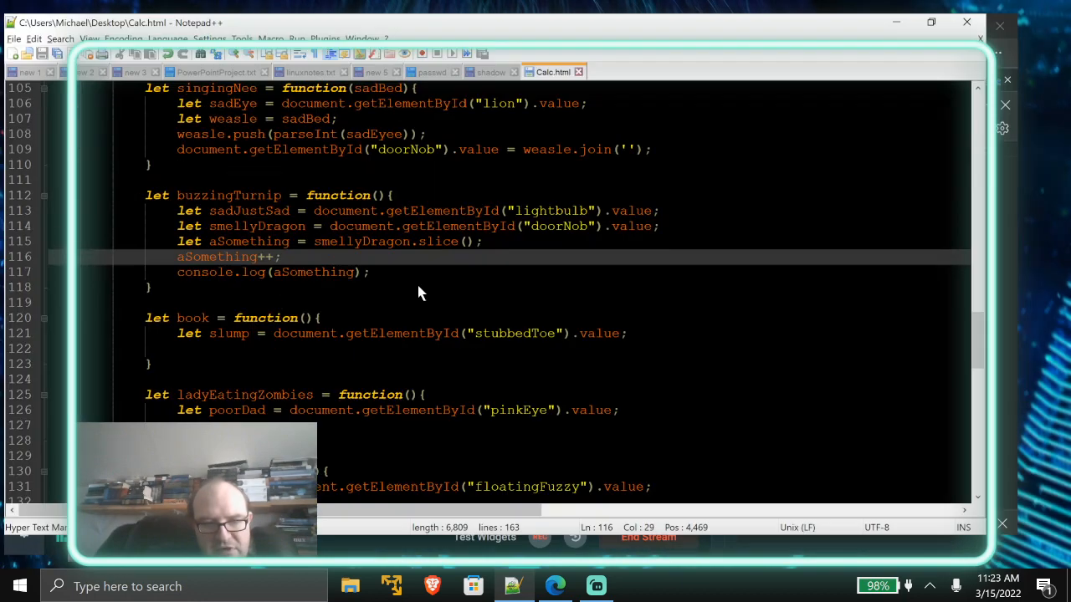
Reload the calculator, enter 560 and run plus so the console logs 561, then return to the source.
{"action": "key", "text": "alt+Tab"}
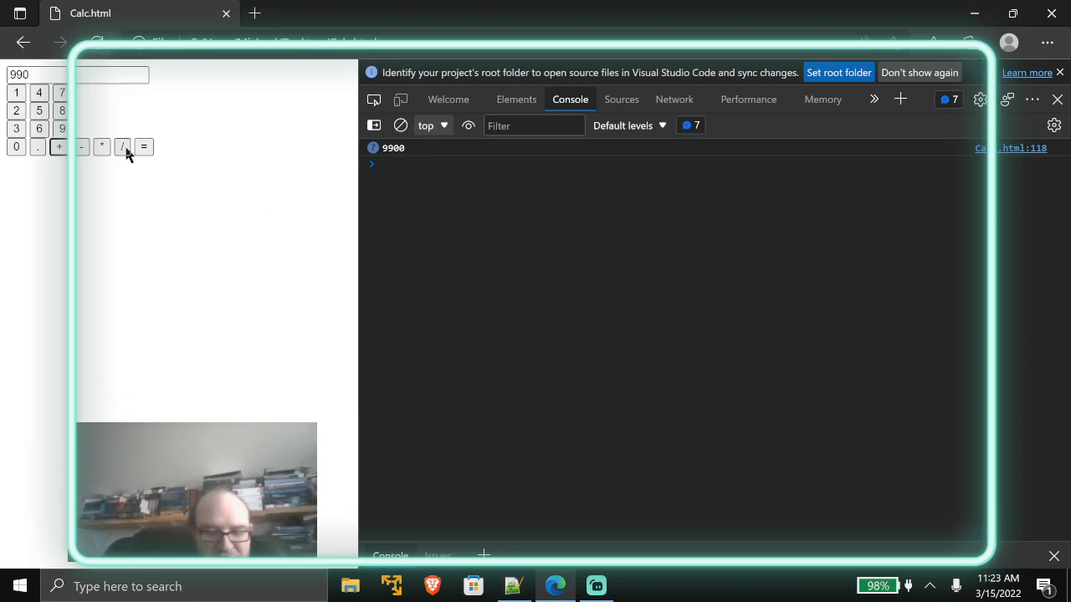
{"action": "key", "text": "F5"}
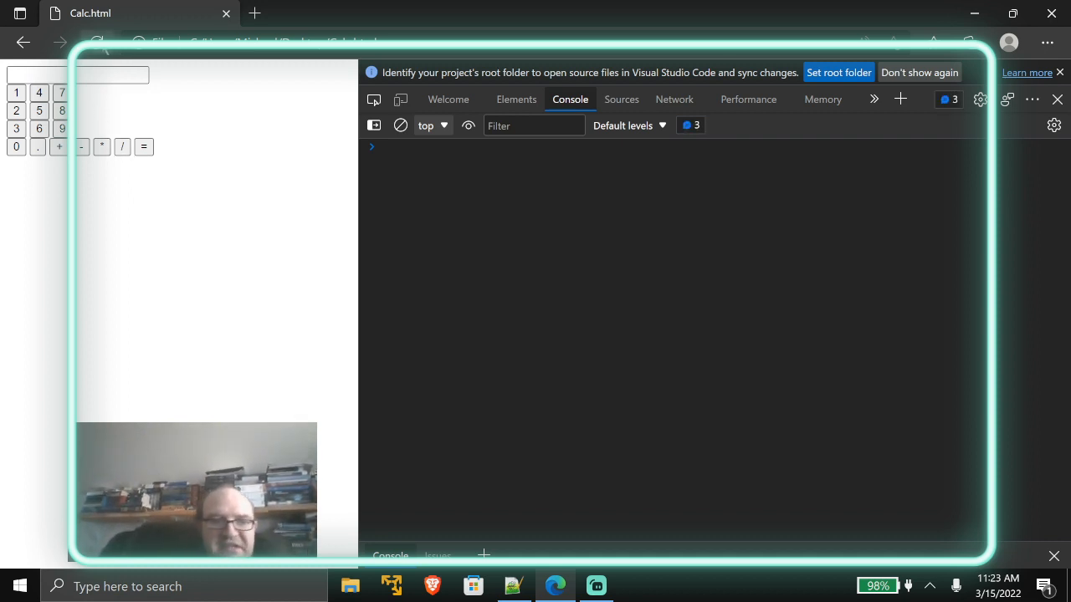
{"action": "left_click", "coordinate": [38, 110]}
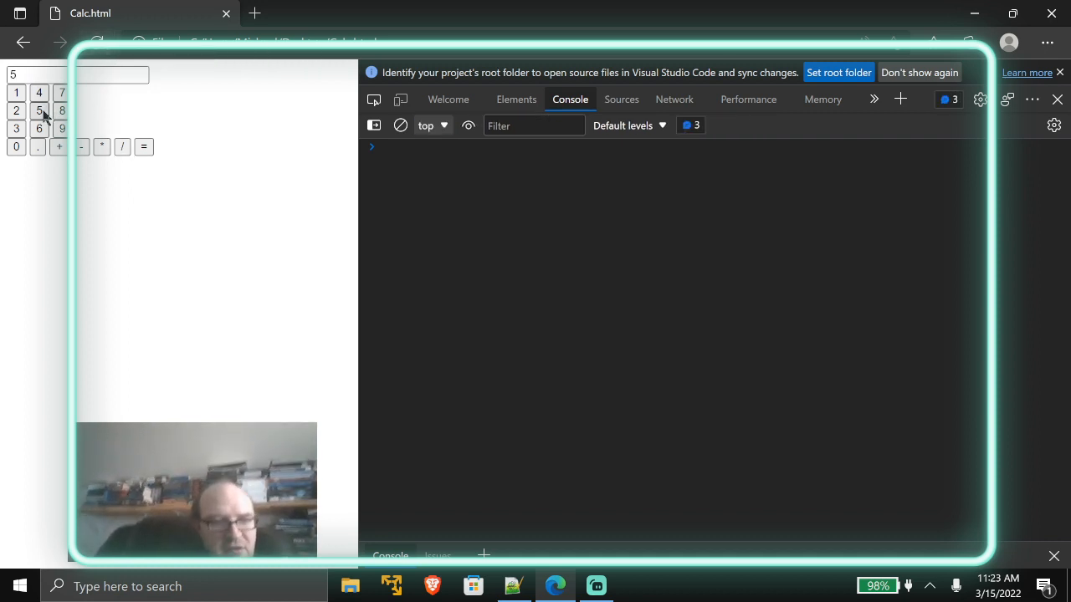
{"action": "left_click", "coordinate": [40, 128]}
{"action": "left_click", "coordinate": [16, 146]}
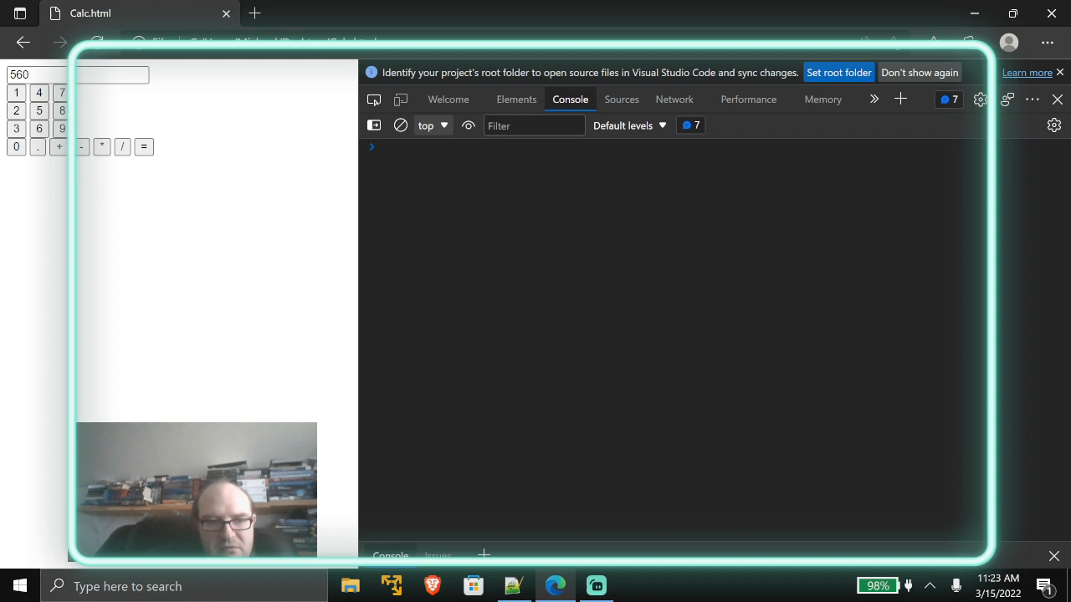
{"action": "left_click", "coordinate": [58, 147]}
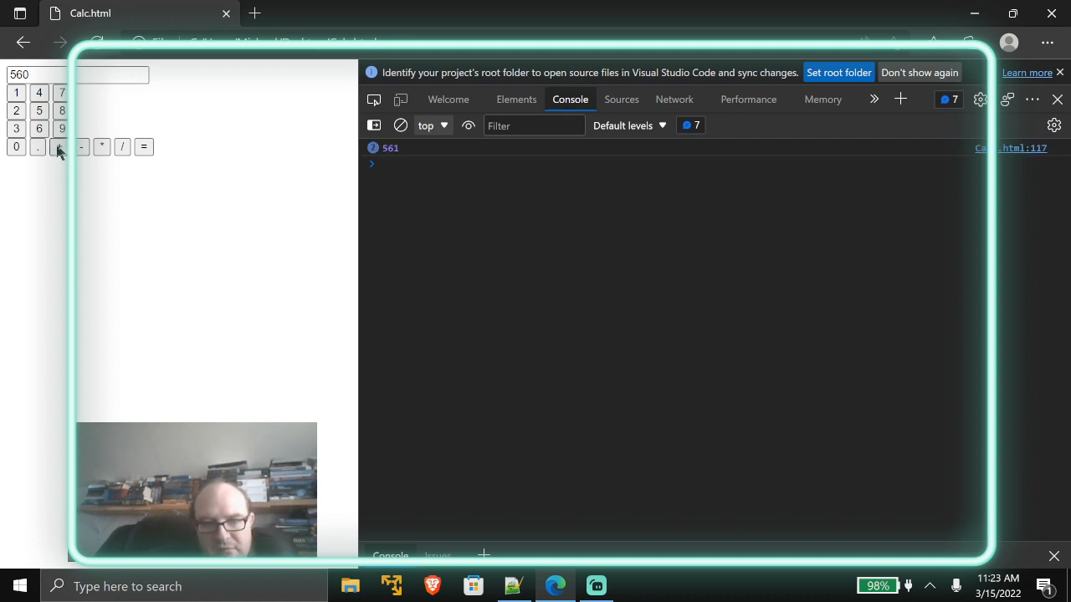
{"action": "double_click", "coordinate": [59, 148]}
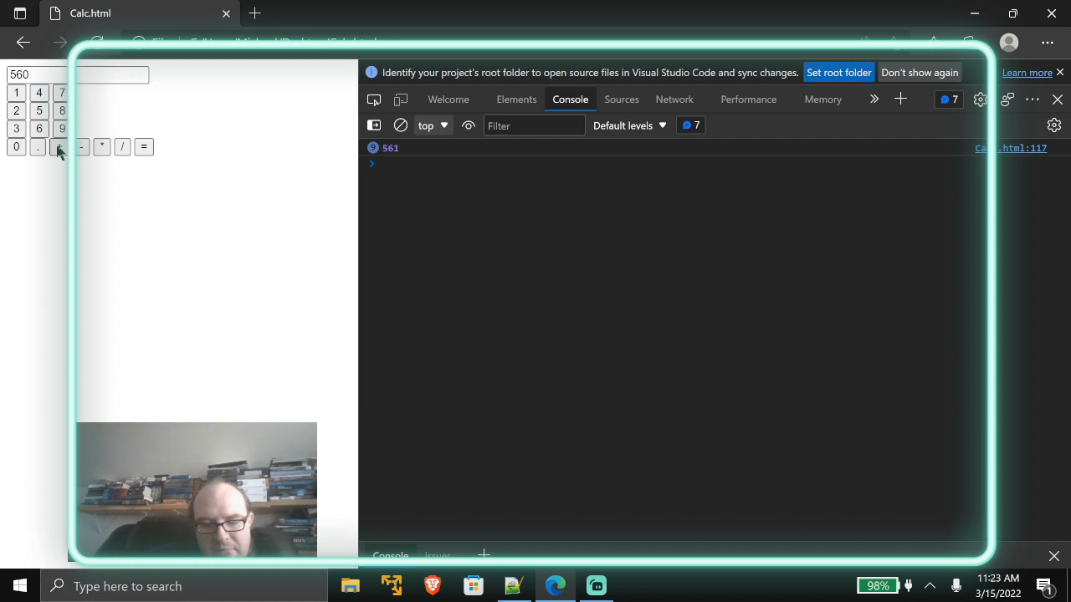
{"action": "key", "text": "alt+Tab"}
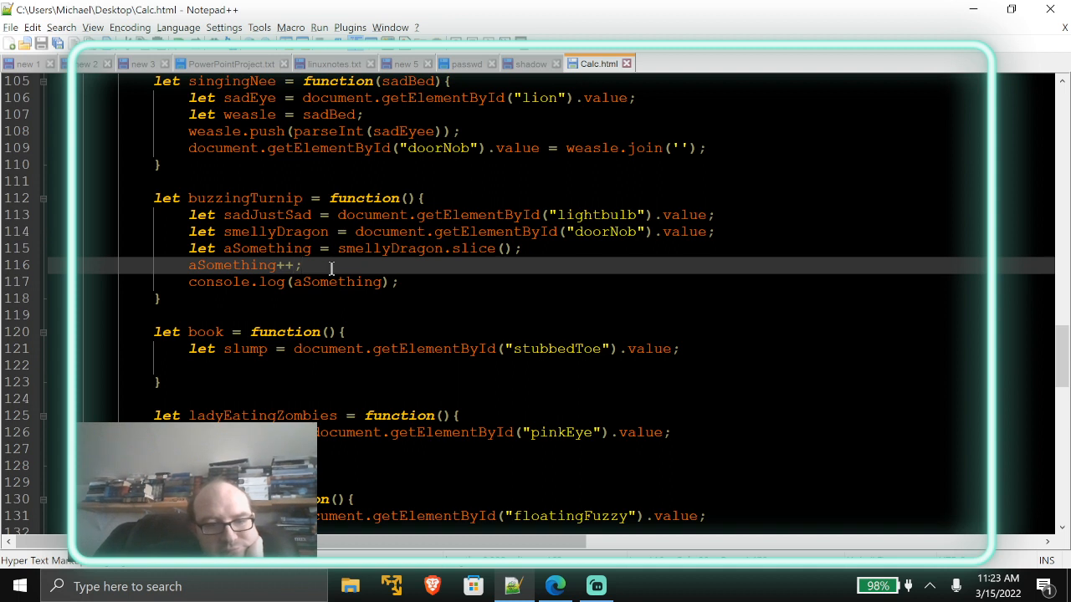
Delete the aSomething++; increment line from buzzingTurnip.
{"action": "key", "text": "BackSpace"}
{"action": "key", "text": "BackSpace"}
{"action": "key", "text": "BackSpace"}
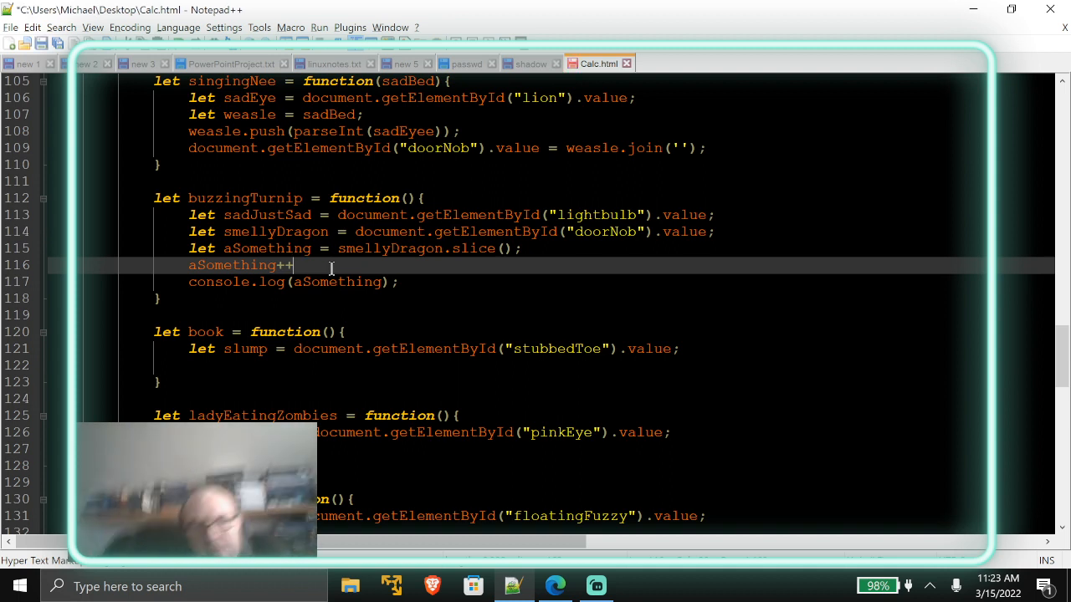
{"action": "key", "text": "BackSpace"}
{"action": "key", "text": "BackSpace"}
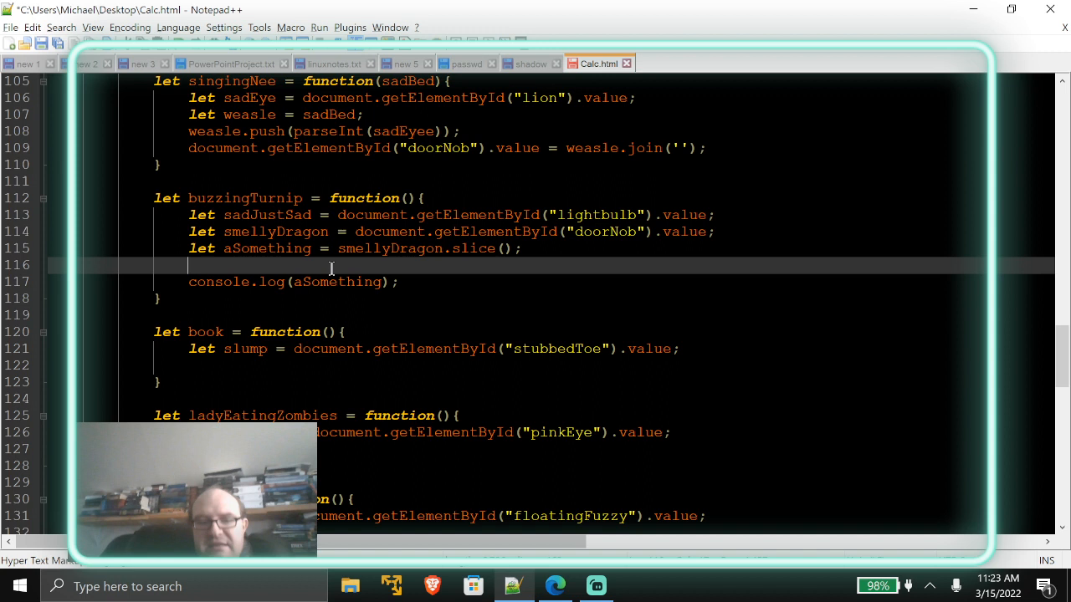
{"action": "key", "text": "Down"}
{"action": "left_click", "coordinate": [331, 268]}
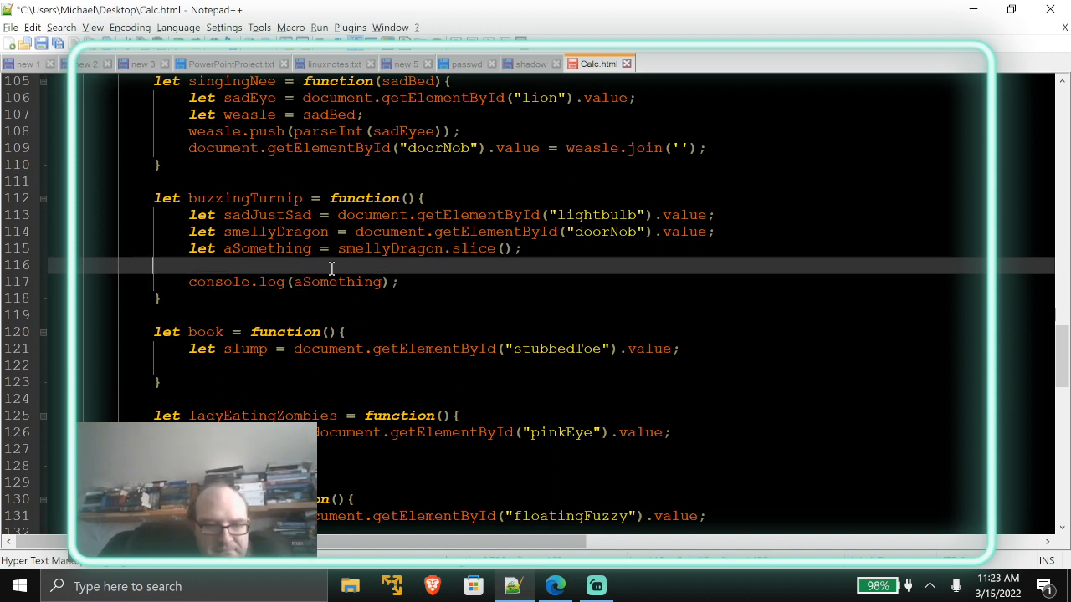
{"action": "key", "text": "Down"}
{"action": "key", "text": "Up"}
{"action": "key", "text": "Down"}
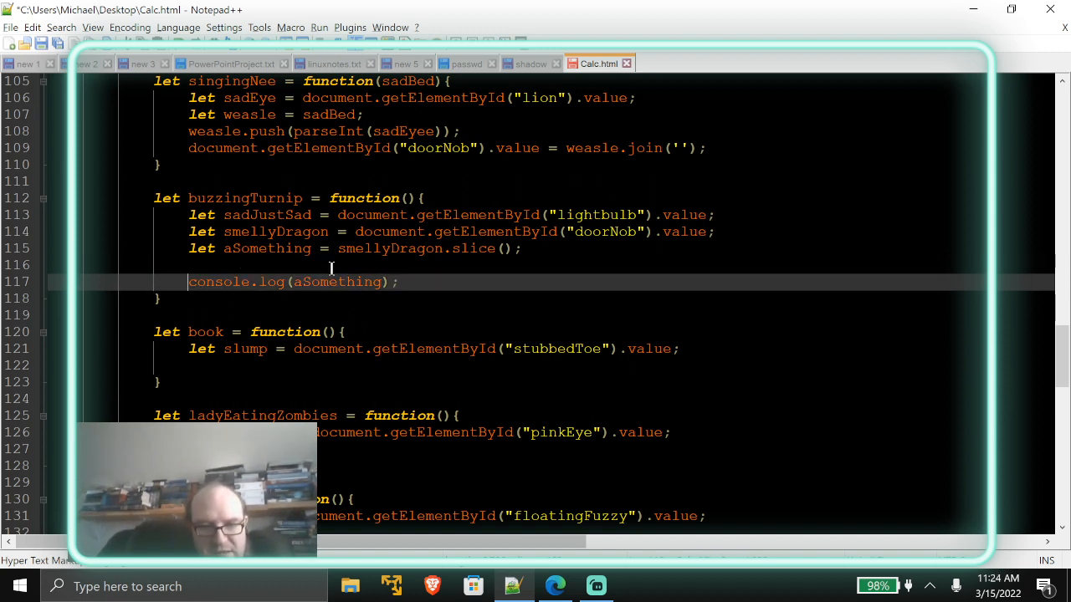
Delete the console.log(aSomething); line, saving the script.
{"action": "key", "text": "ctrl+Right"}
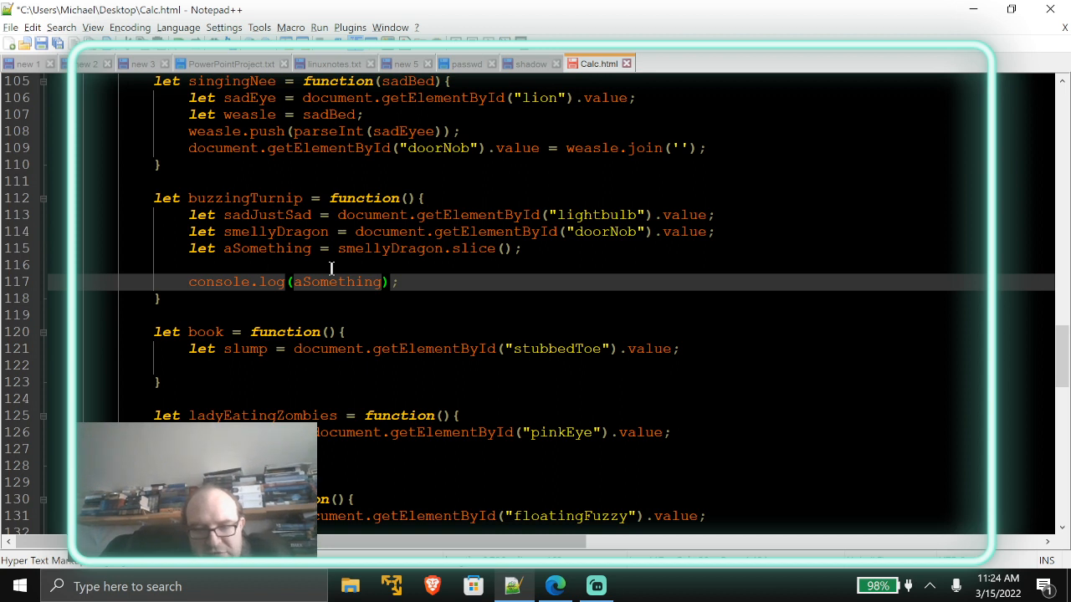
{"action": "key", "text": "BackSpace"}
{"action": "key", "text": "BackSpace"}
{"action": "key", "text": "BackSpace"}
{"action": "key", "text": "BackSpace"}
{"action": "key", "text": "BackSpace"}
{"action": "key", "text": "BackSpace"}
{"action": "key", "text": "BackSpace"}
{"action": "key", "text": "BackSpace"}
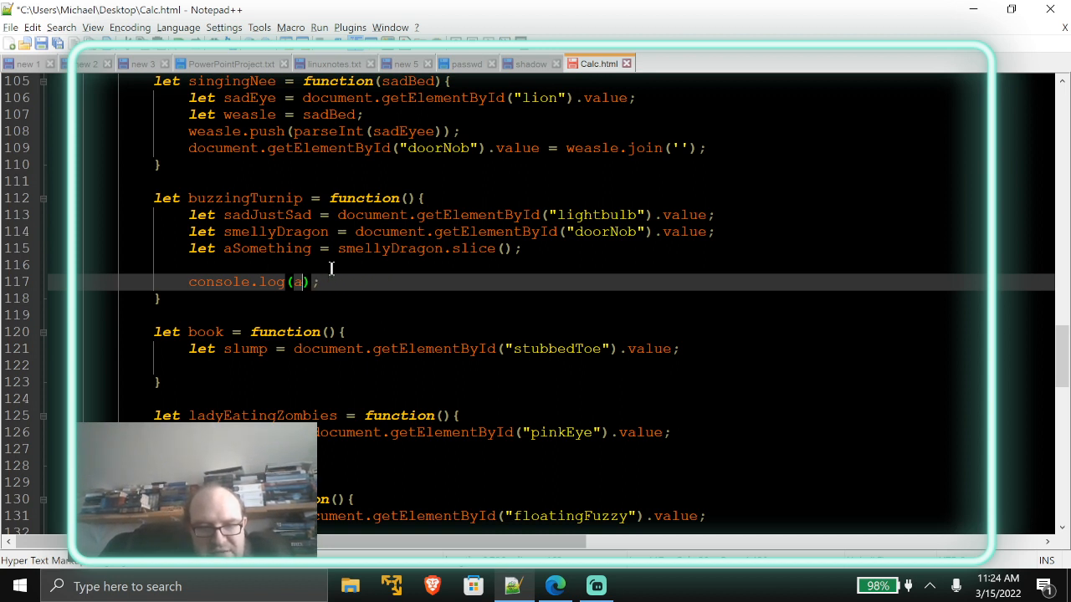
{"action": "key", "text": "BackSpace"}
{"action": "key", "text": "BackSpace"}
{"action": "key", "text": "ctrl+s"}
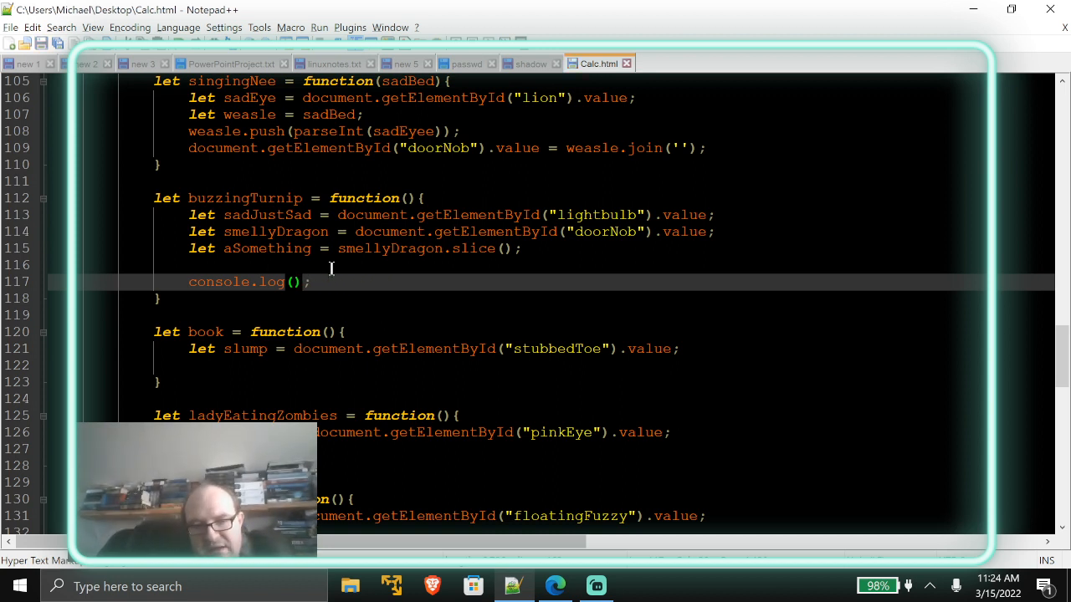
{"action": "key", "text": "End"}
{"action": "key", "text": "BackSpace"}
{"action": "key", "text": "BackSpace"}
{"action": "key", "text": "BackSpace"}
{"action": "key", "text": "BackSpace"}
{"action": "key", "text": "BackSpace"}
{"action": "key", "text": "BackSpace"}
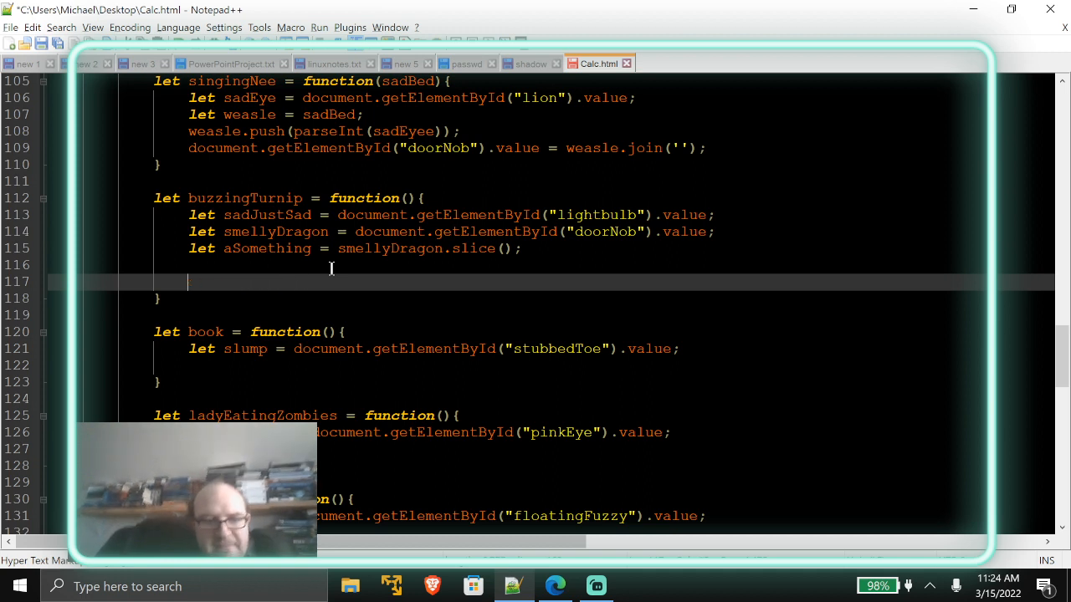
{"action": "key", "text": "ctrl+s"}
{"action": "key", "text": "BackSpace"}
{"action": "key", "text": "BackSpace"}
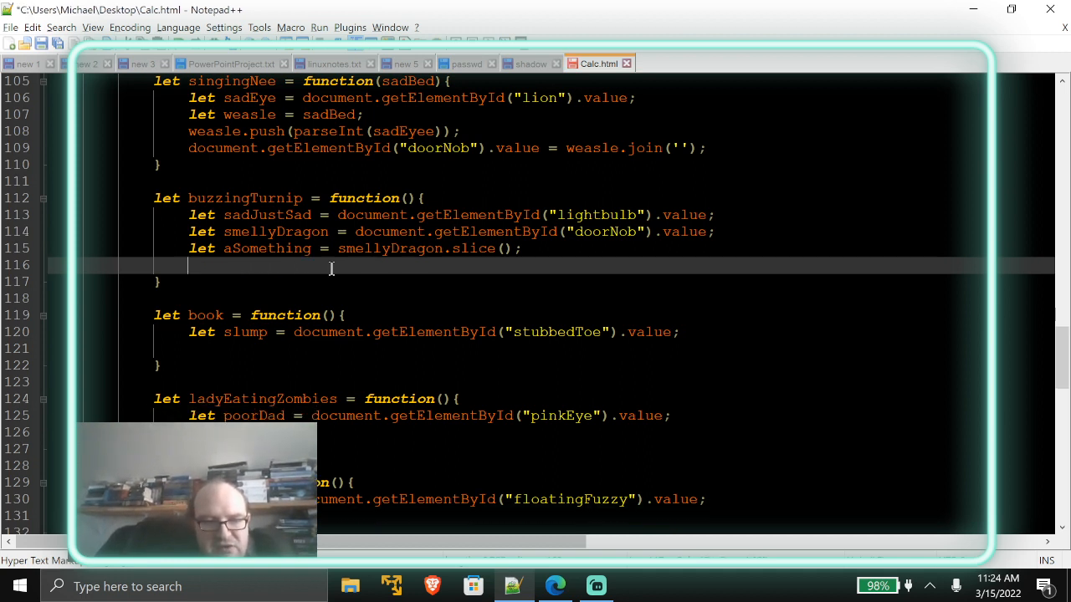
{"action": "type", "text": "f"}
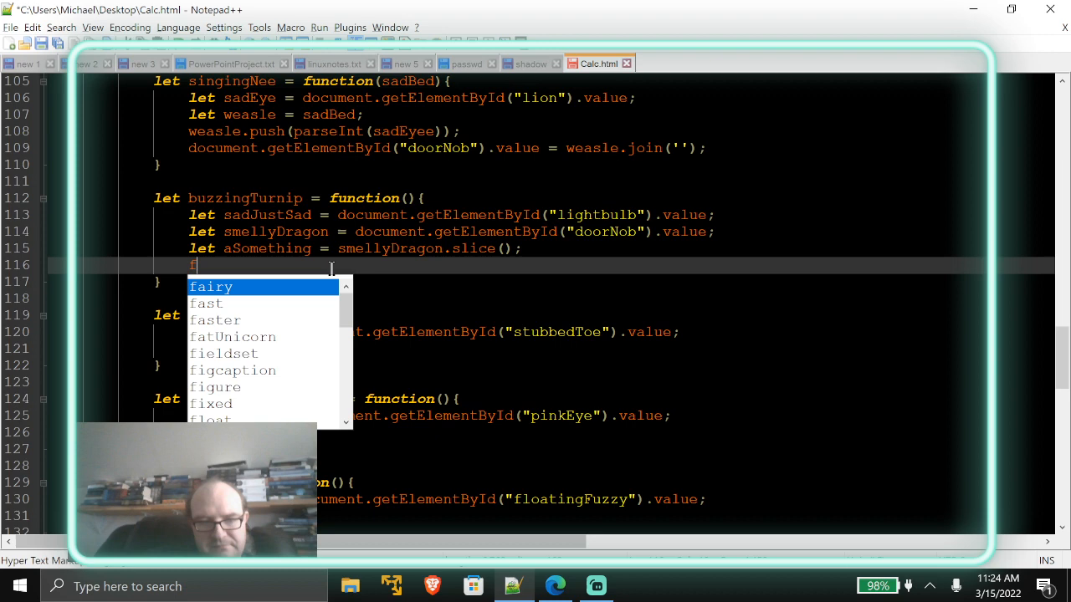
{"action": "type", "text": "or i as in"}
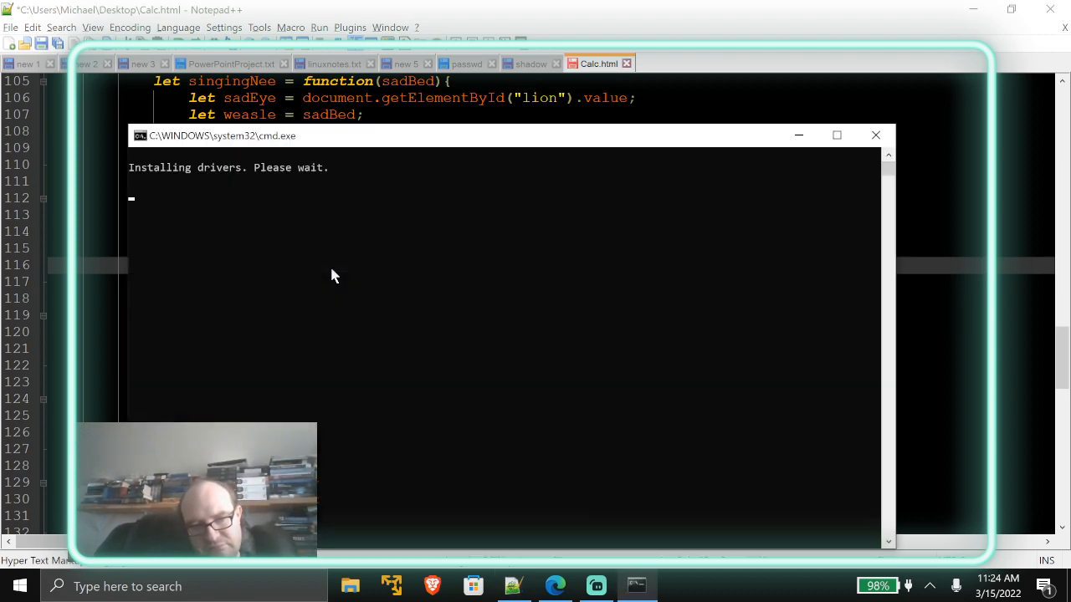
Close the popped-up command window and update prompt, and clear the mistyped loop text.
{"action": "left_click", "coordinate": [874, 134]}
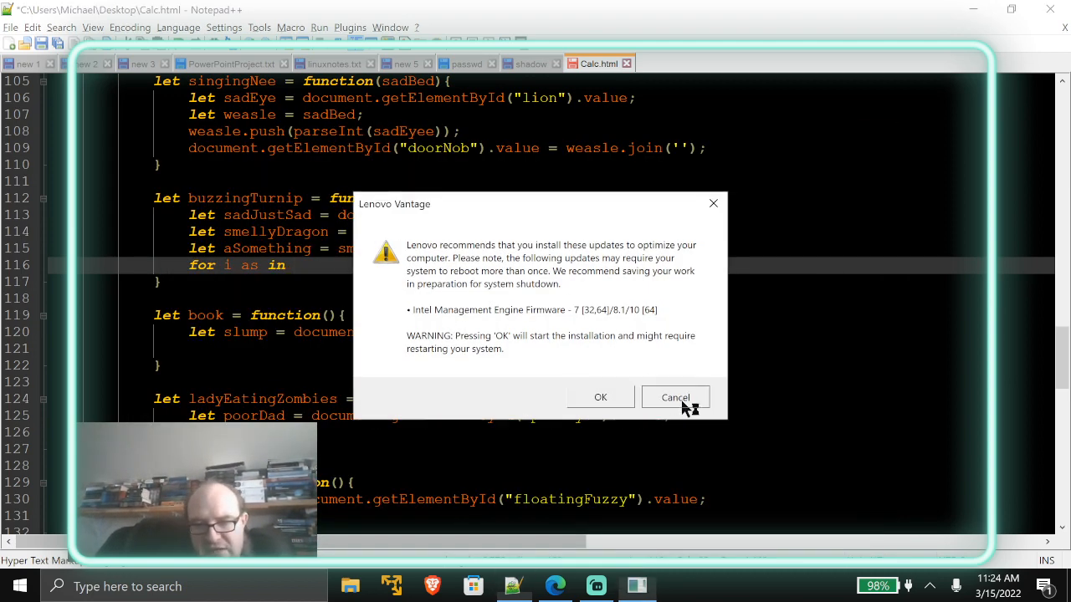
{"action": "left_click", "coordinate": [683, 402]}
{"action": "key", "text": "BackSpace"}
{"action": "key", "text": "BackSpace"}
{"action": "key", "text": "BackSpace"}
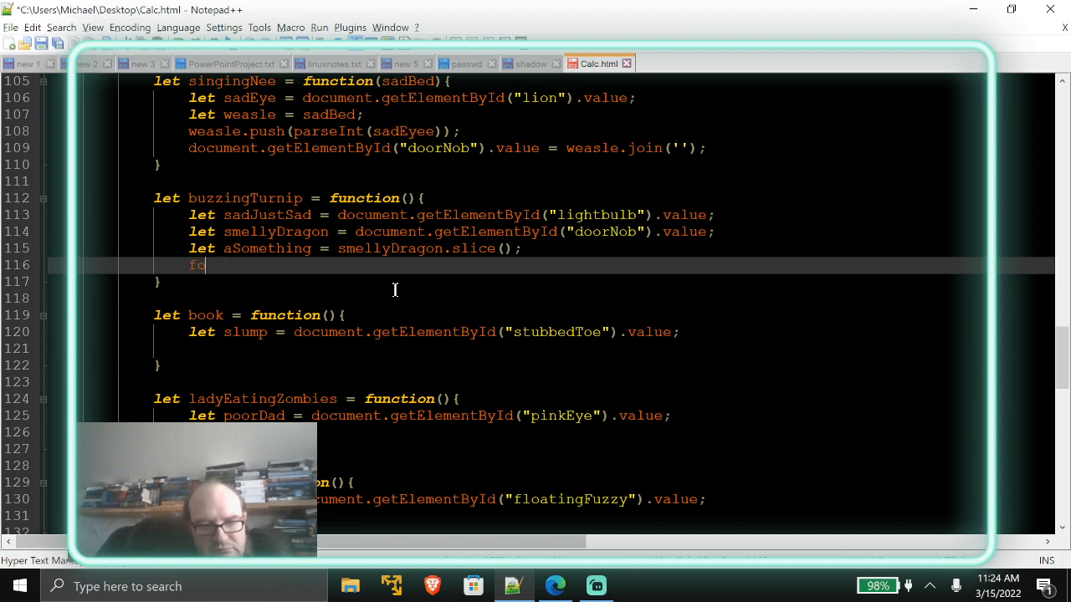
{"action": "key", "text": "BackSpace"}
{"action": "key", "text": "BackSpace"}
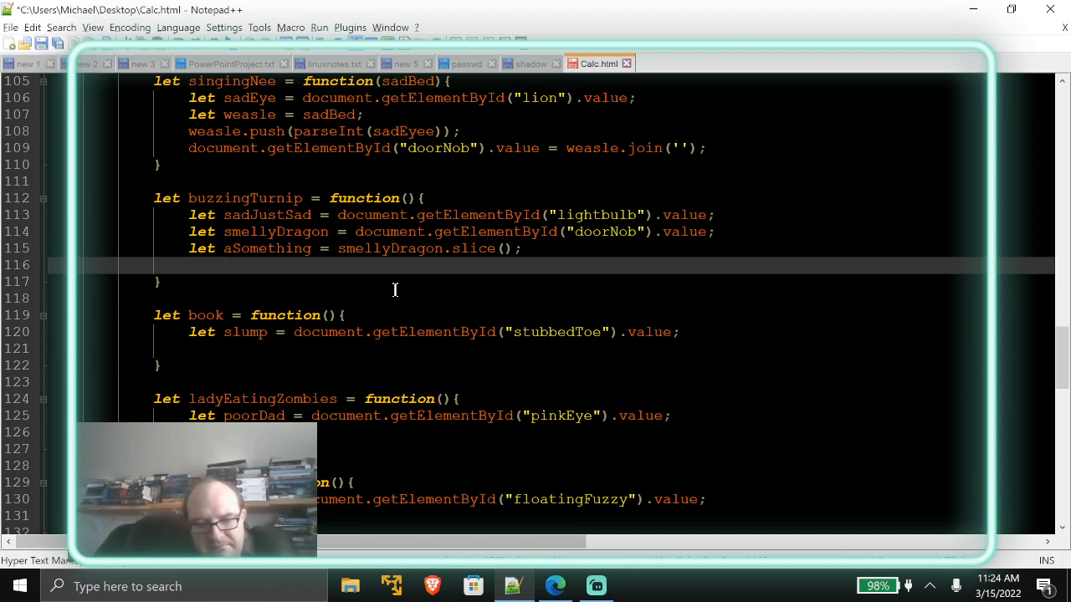
{"action": "type", "text": "for "}
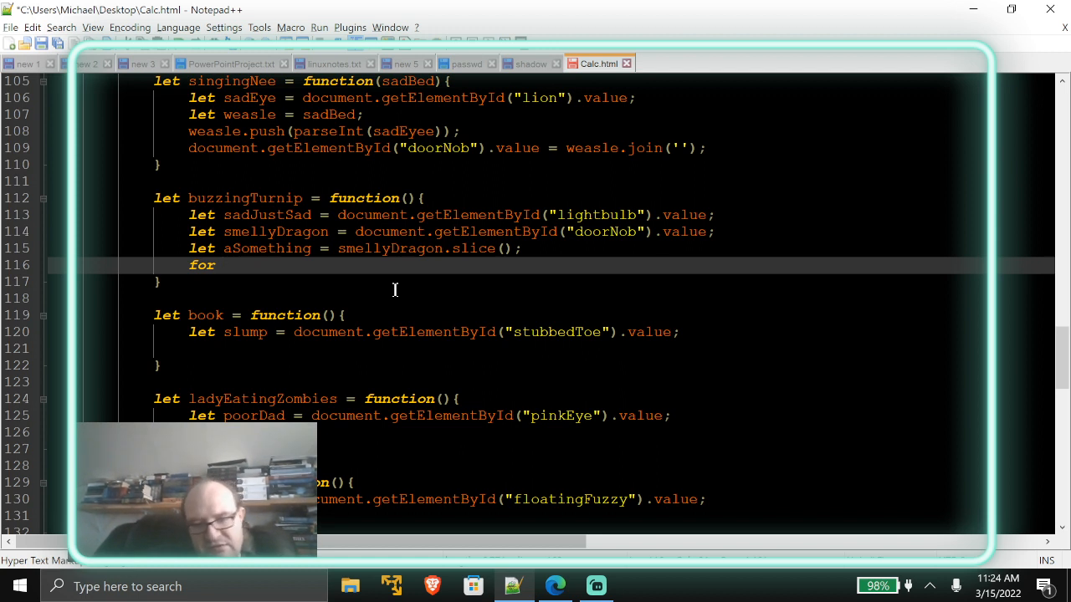
{"action": "type", "text": "l"}
Begin the loop as for (sublime = 0; on line 116.
{"action": "key", "text": "Escape"}
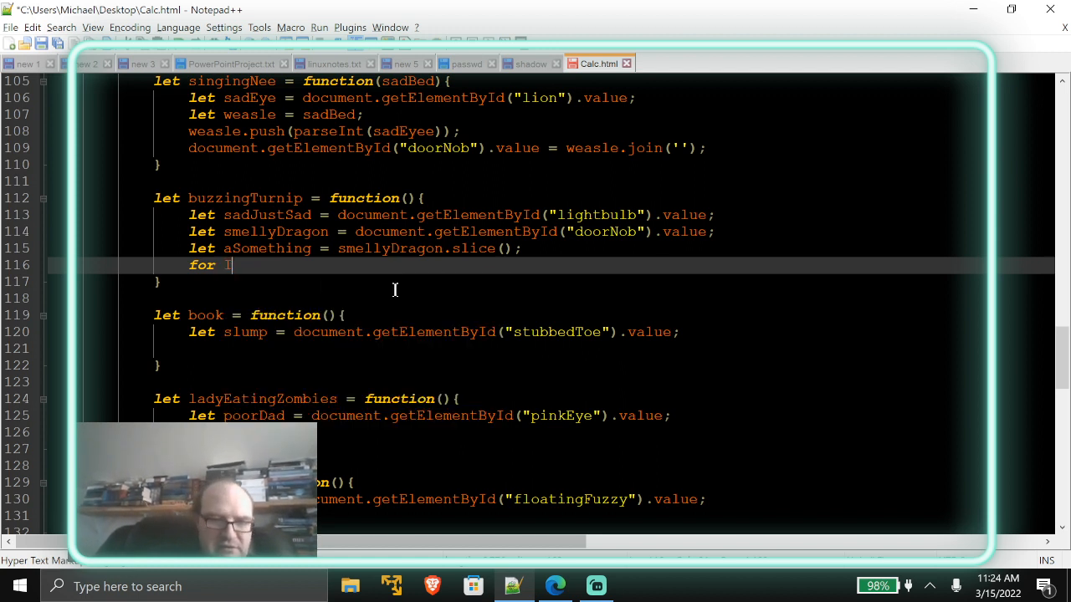
{"action": "key", "text": "BackSpace"}
{"action": "type", "text": "((time"}
{"action": "key", "text": "Return"}
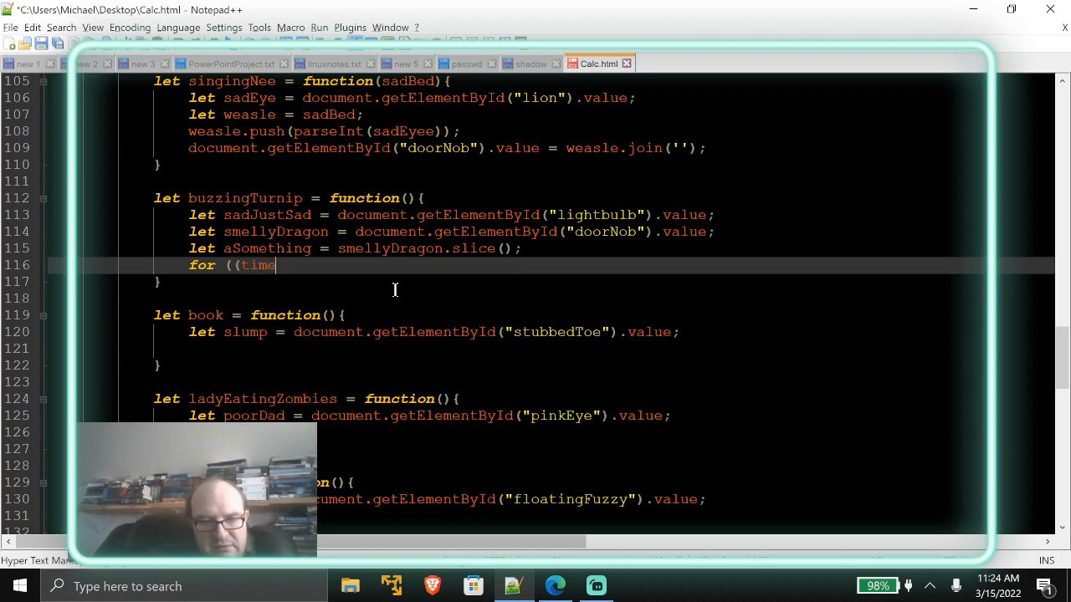
{"action": "key", "text": "BackSpace"}
{"action": "key", "text": "BackSpace"}
{"action": "key", "text": "BackSpace"}
{"action": "key", "text": "BackSpace"}
{"action": "key", "text": "BackSpace"}
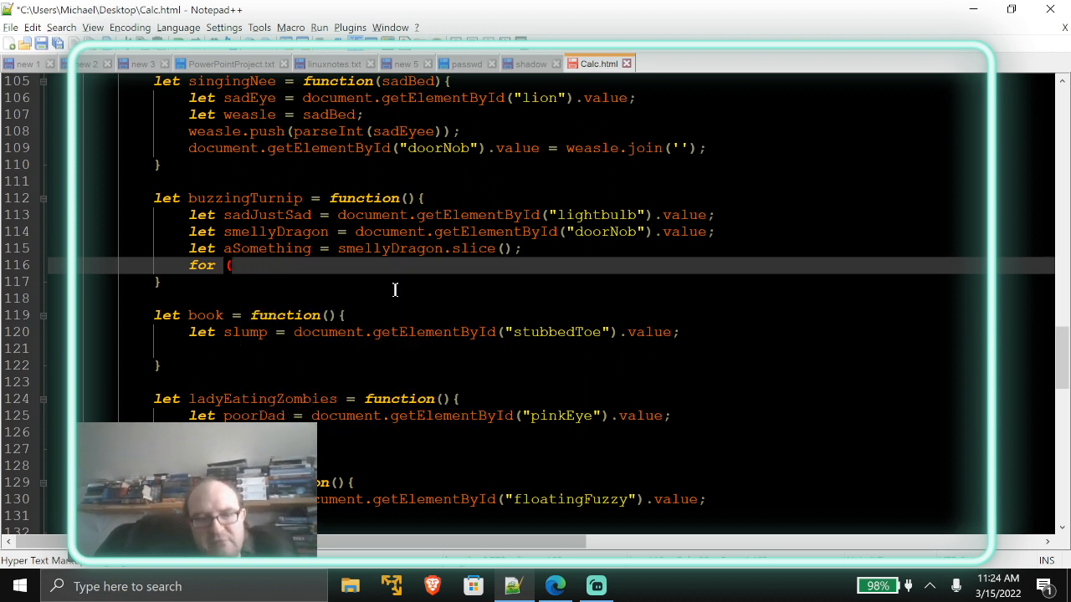
{"action": "type", "text": "subl"}
{"action": "key", "text": "Return"}
{"action": "type", "text": "e"}
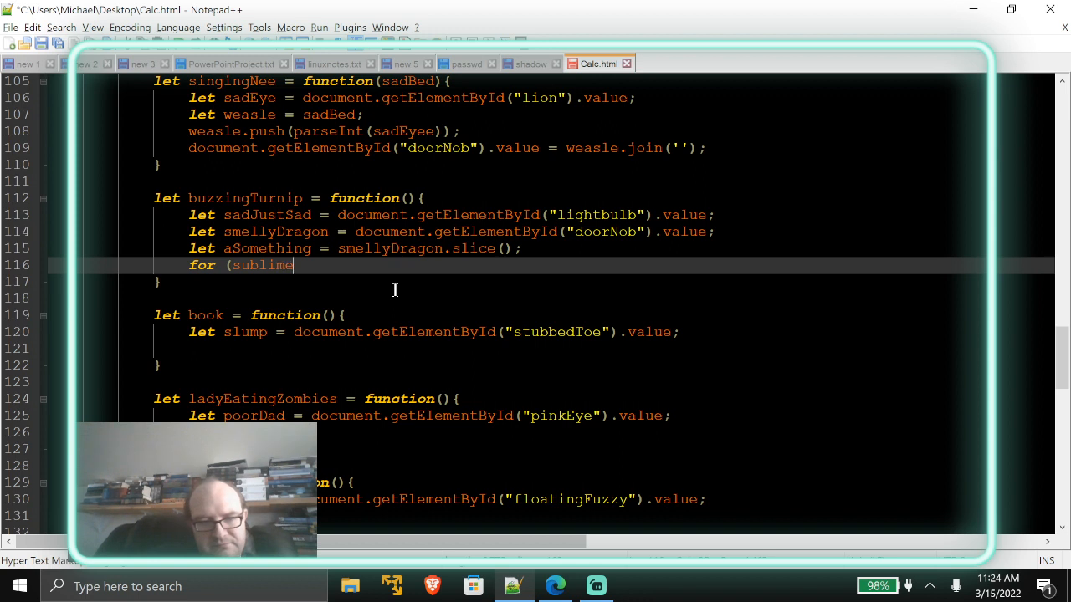
{"action": "type", "text": " = 0; "}
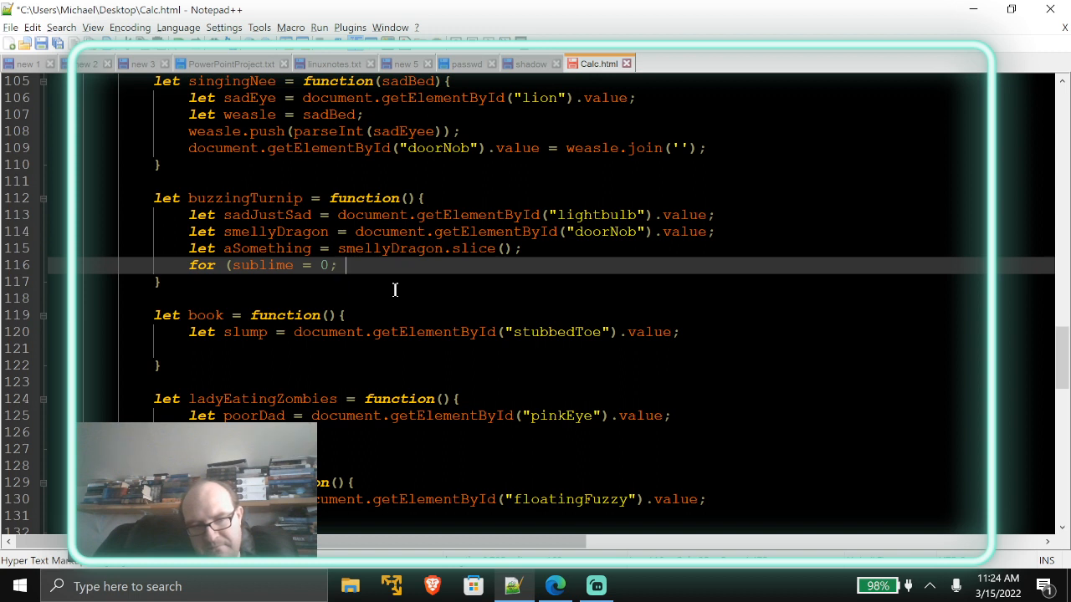
{"action": "type", "text": "subli"}
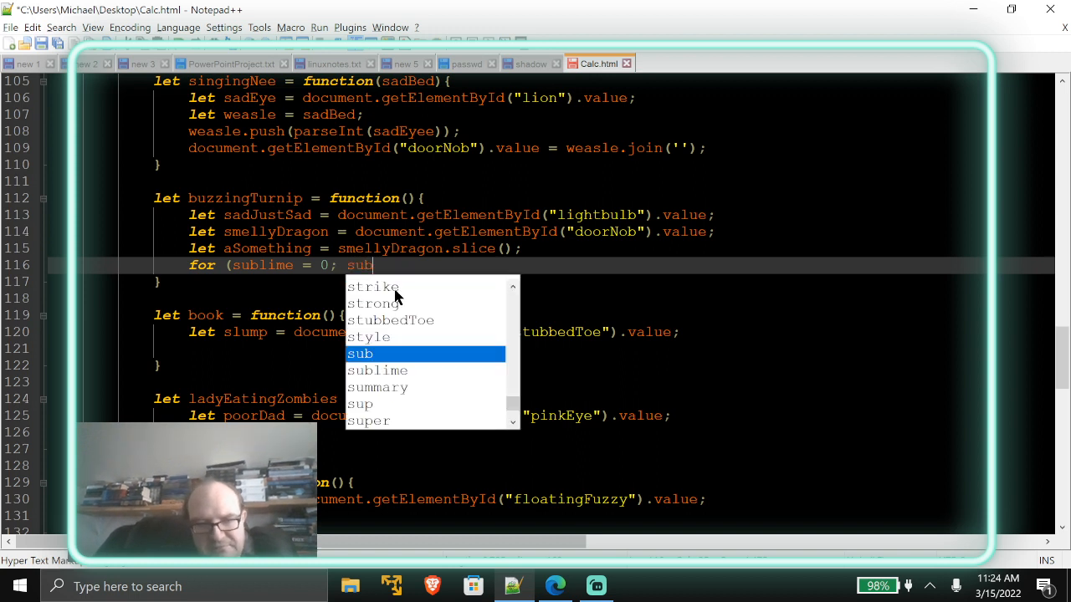
{"action": "type", "text": "me "}
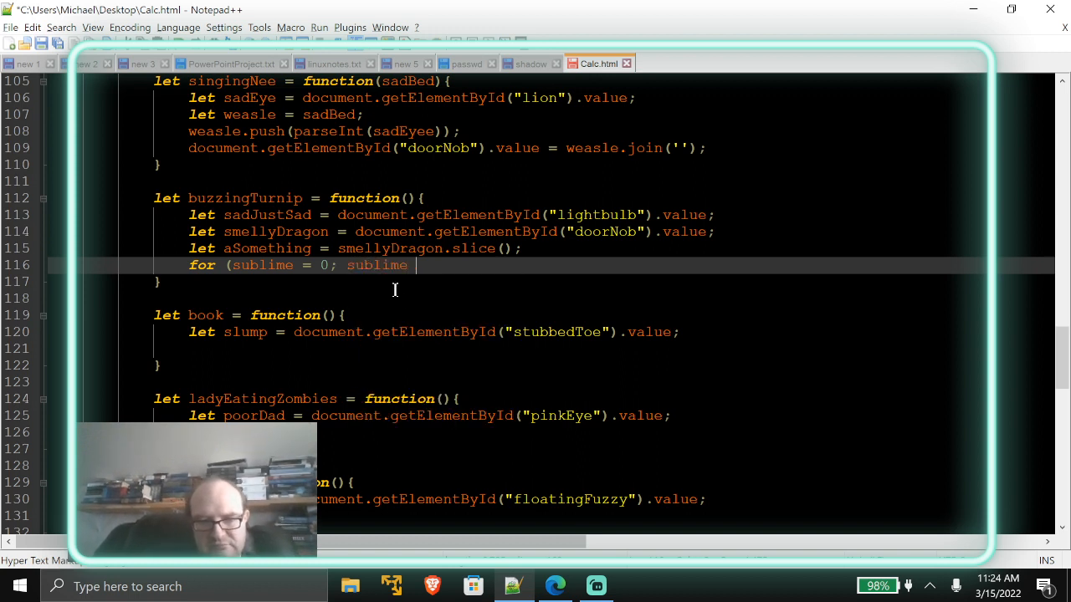
{"action": "type", "text": "<="}
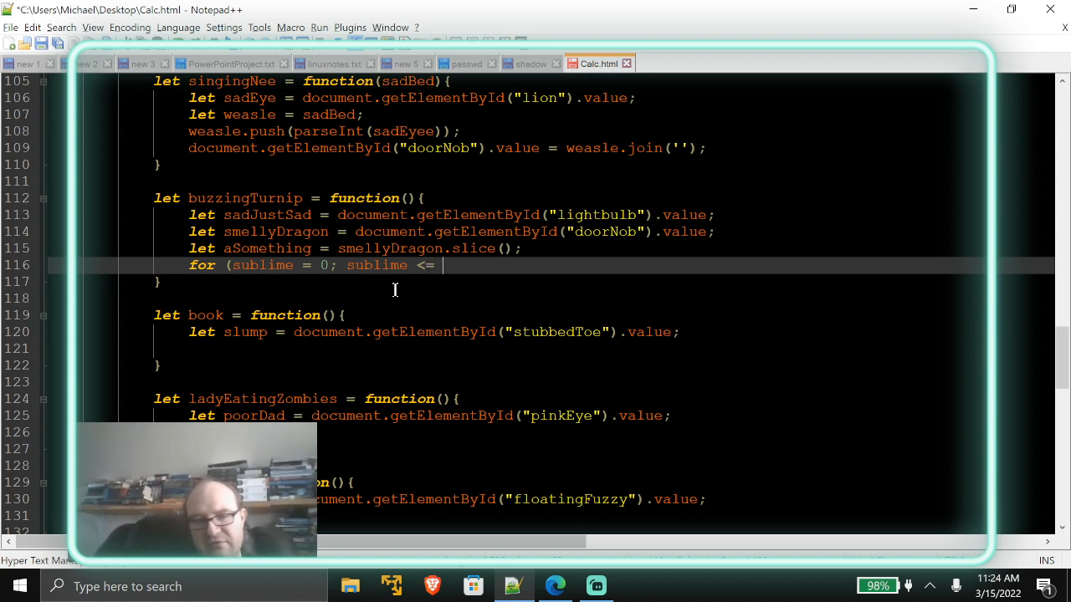
{"action": "type", "text": " a"}
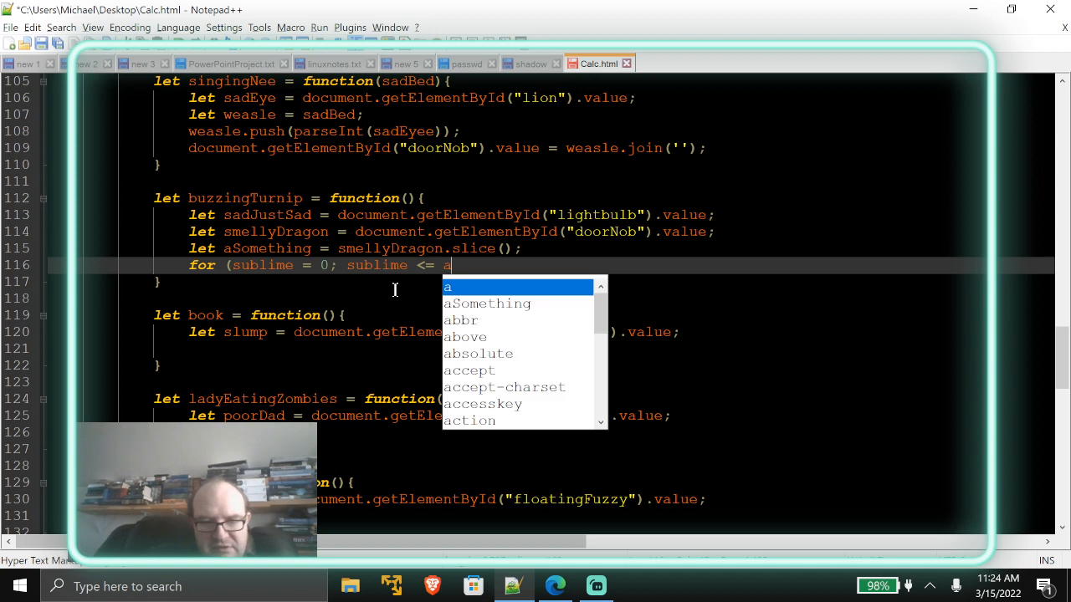
Continue the loop condition with sublime <= aSomething.lenght;.
{"action": "key", "text": "Down"}
{"action": "key", "text": "Return"}
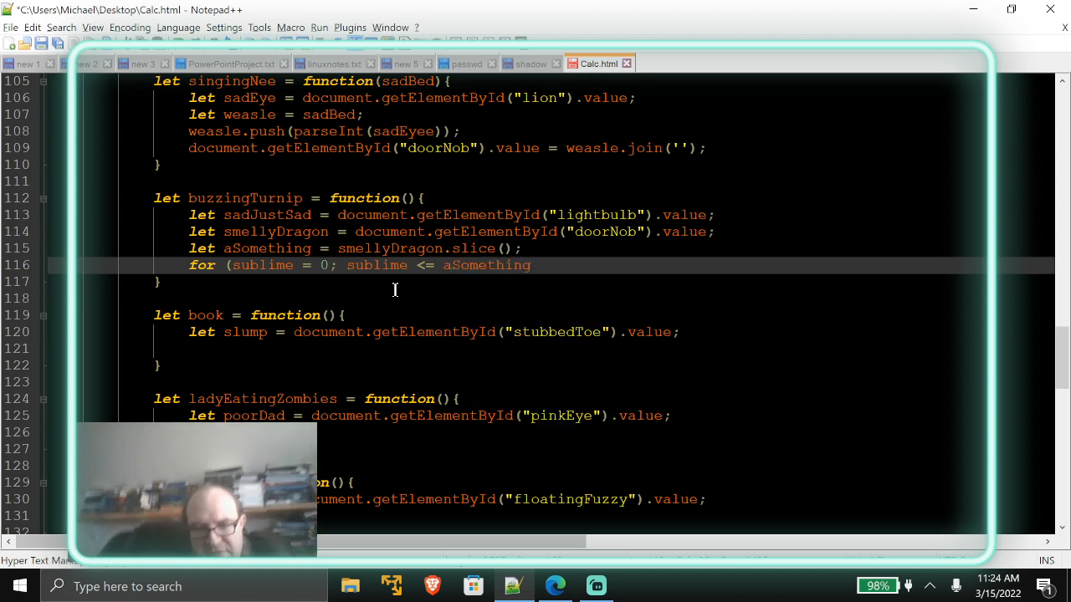
{"action": "type", "text": "l"}
{"action": "key", "text": "BackSpace"}
{"action": "type", "text": ".len"}
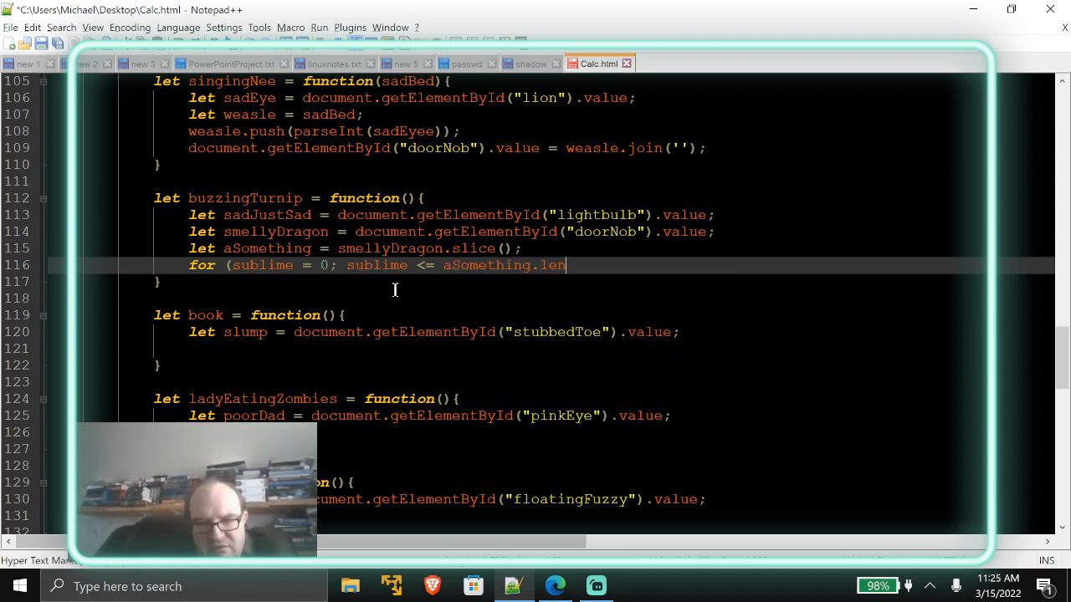
{"action": "type", "text": "t"}
{"action": "key", "text": "BackSpace"}
{"action": "type", "text": "ght"}
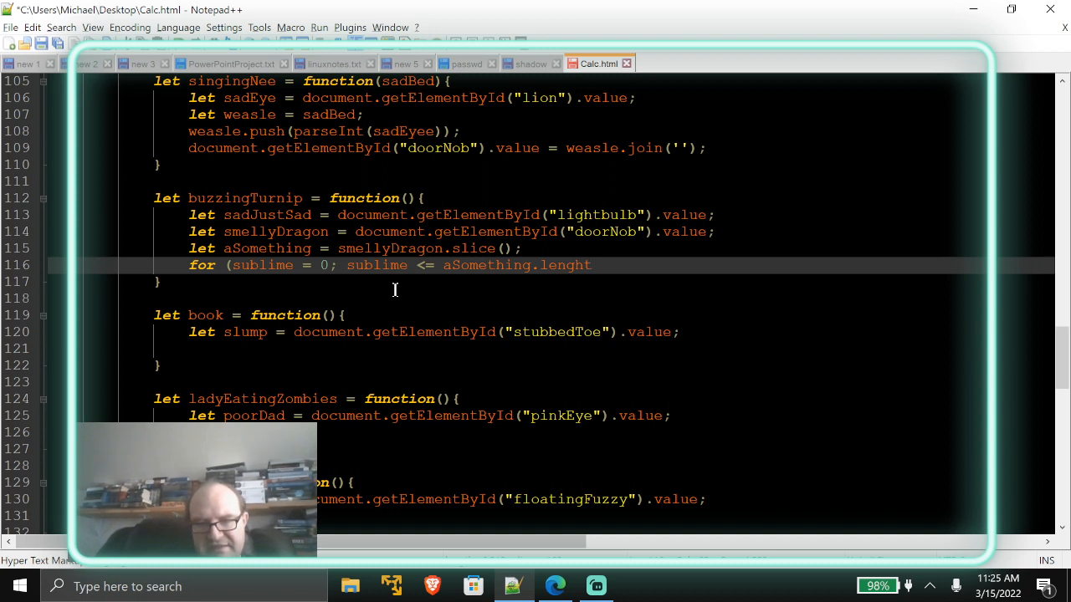